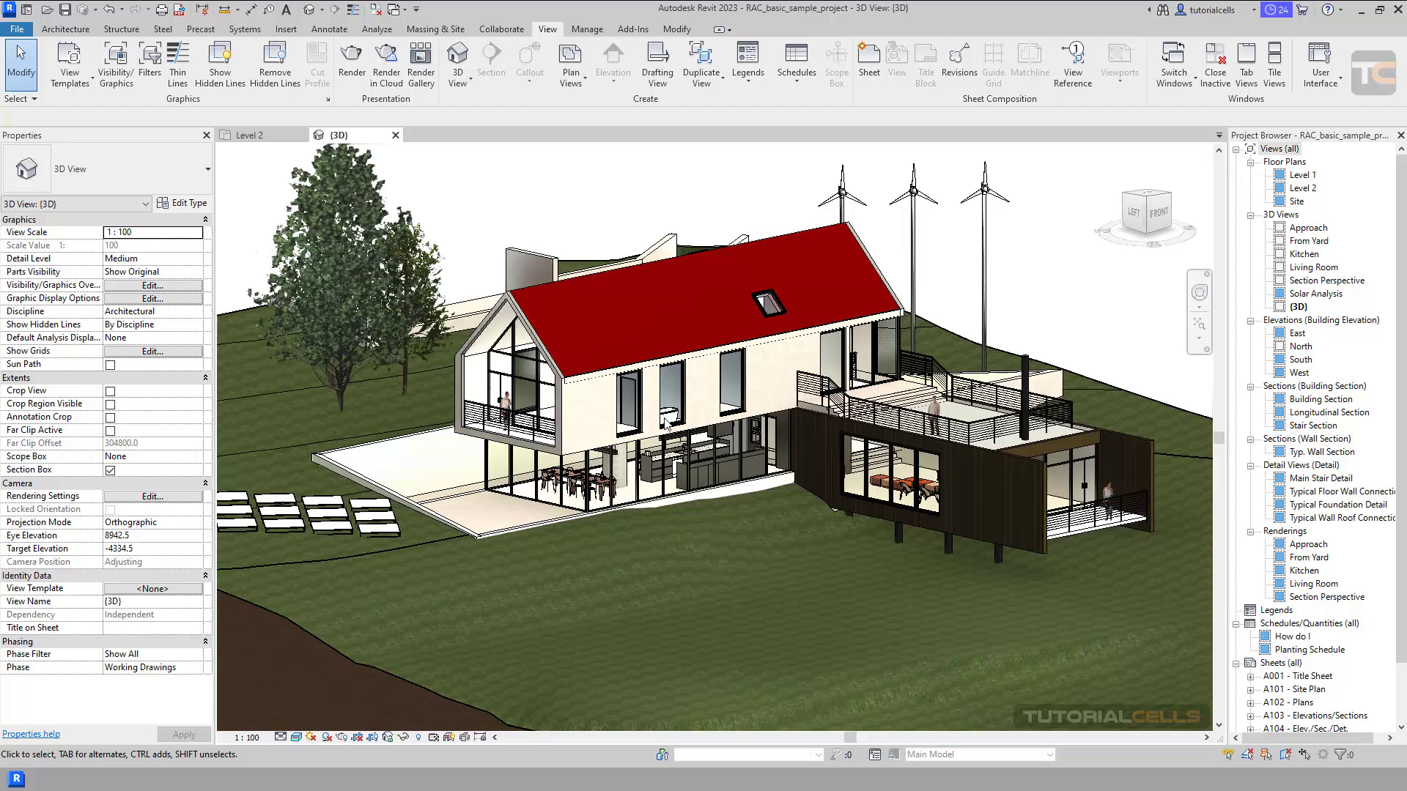
Step: Browse the wall types available for the upper-floor gable end wall, keeping its current type
click(65, 30)
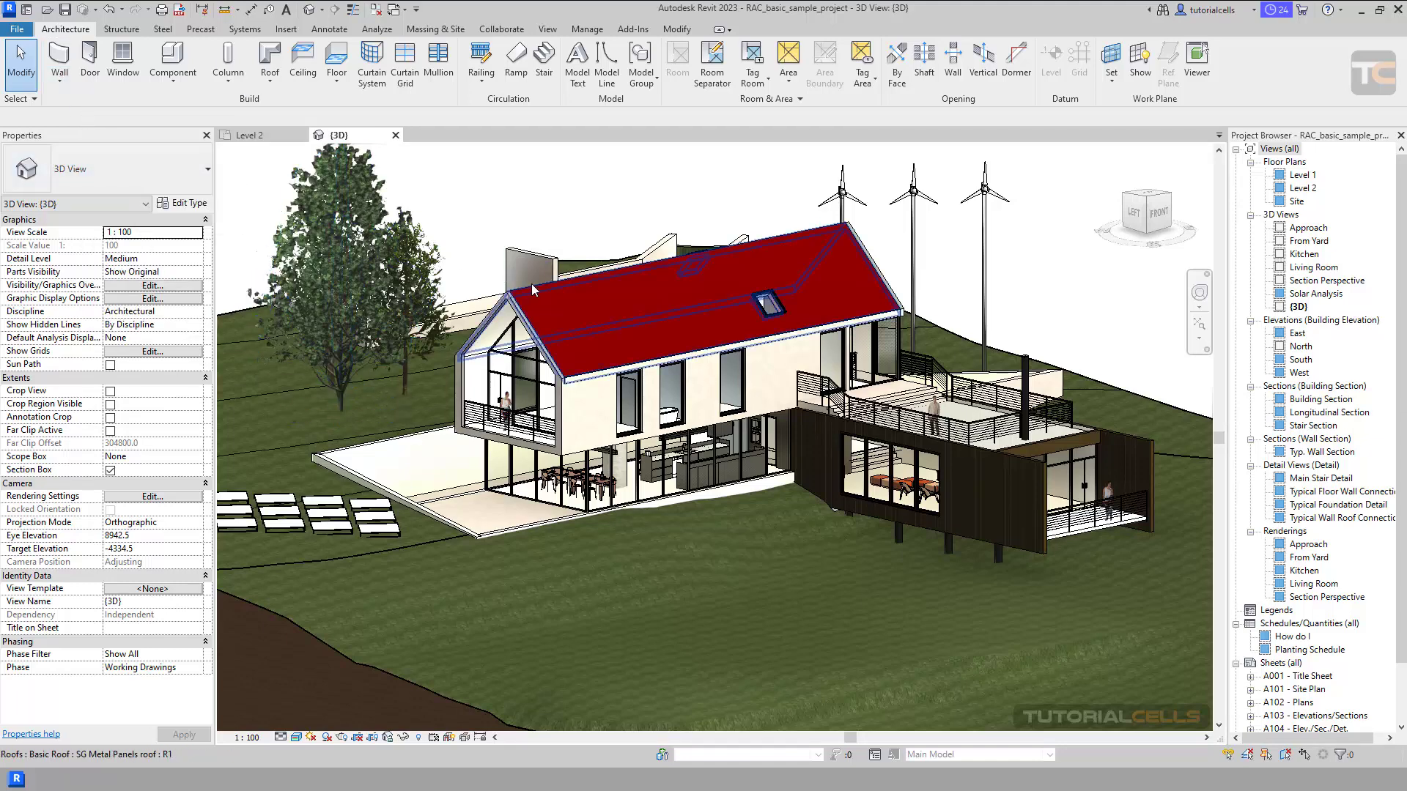
click(564, 401)
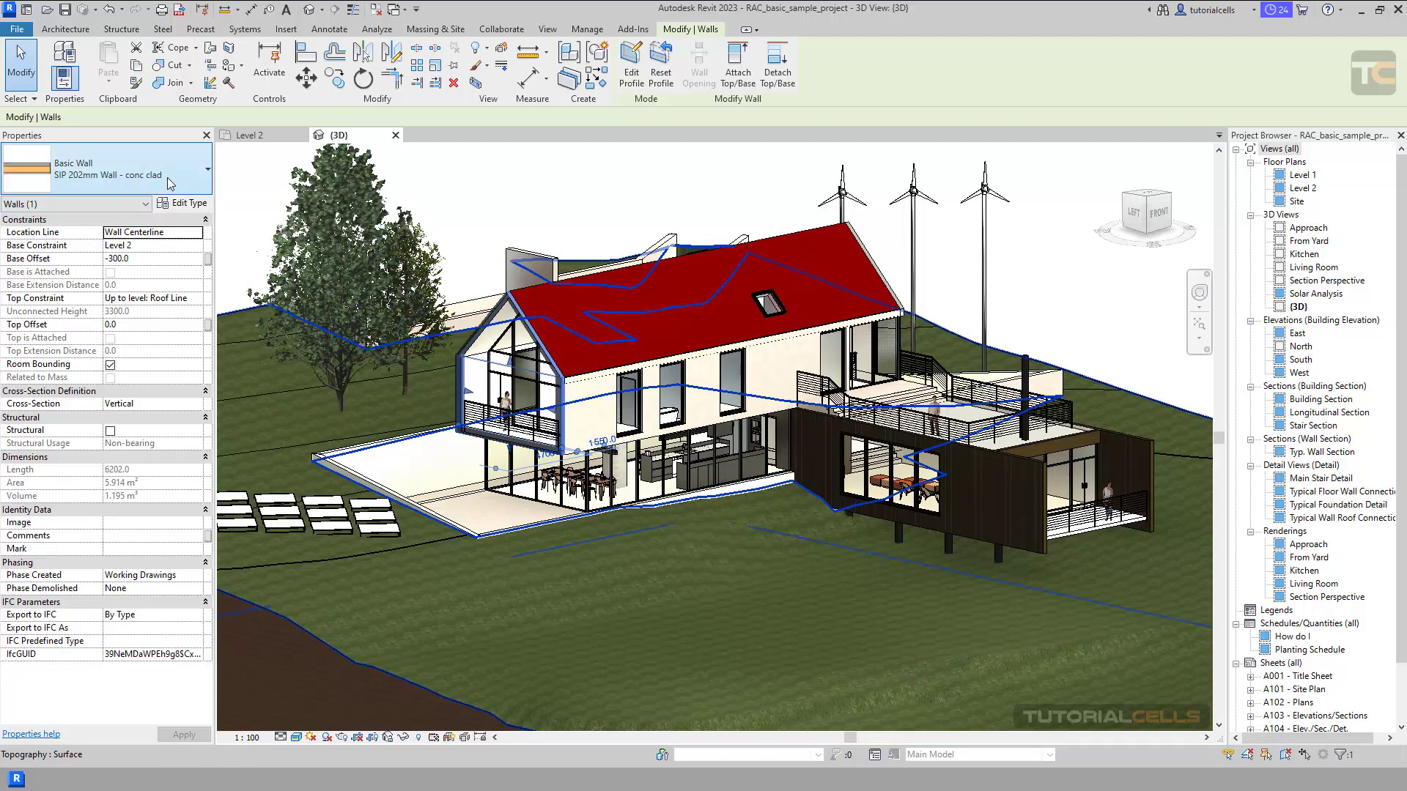
click(192, 172)
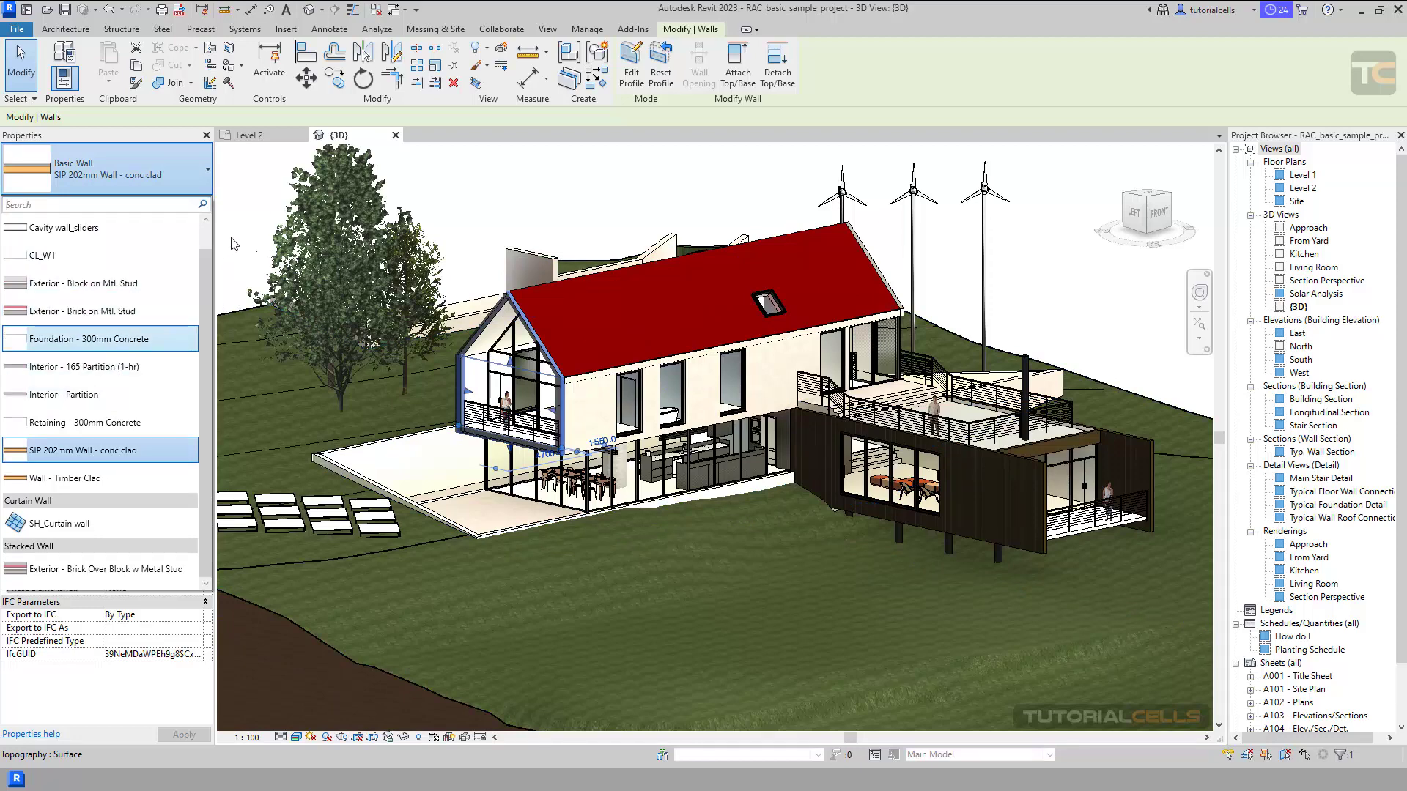
key(Escape)
key(Escape)
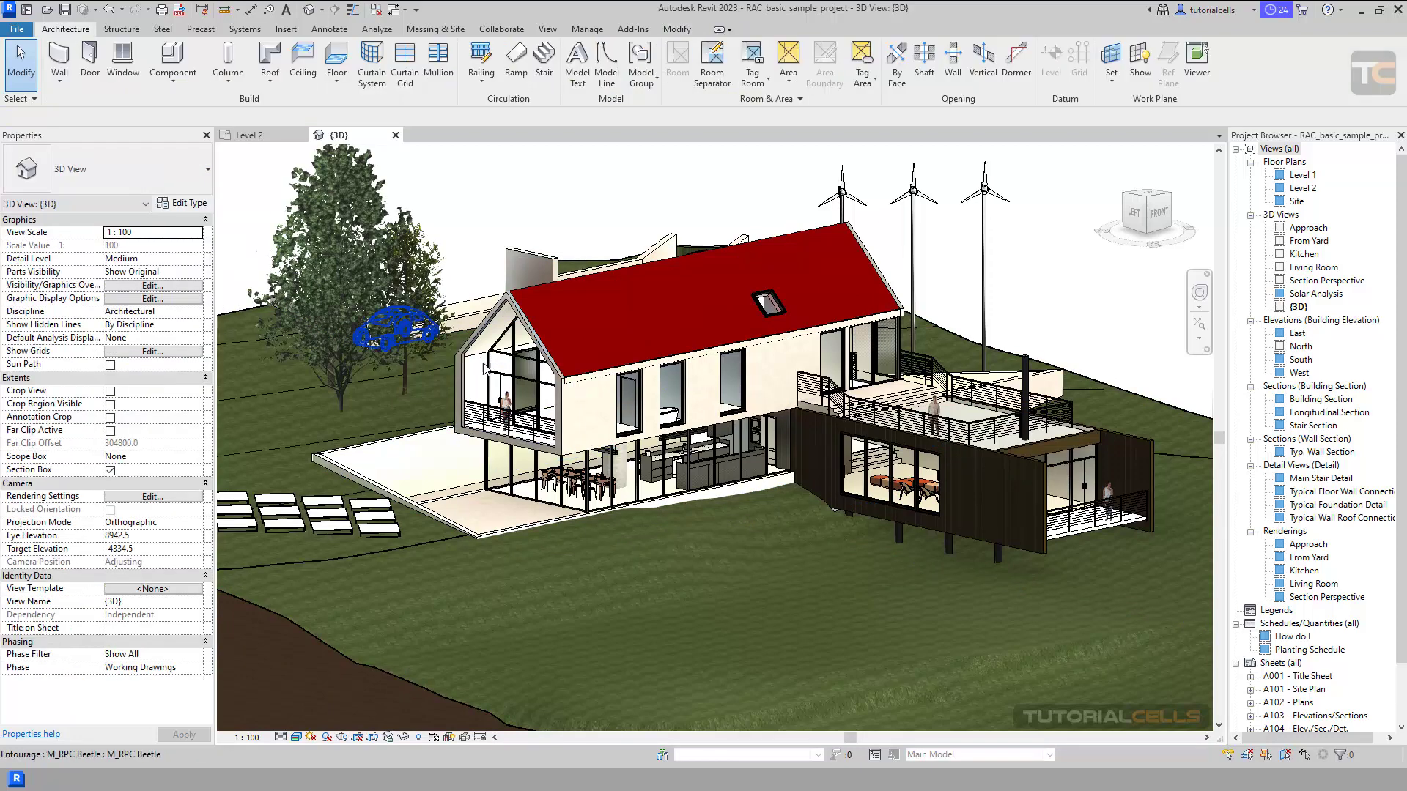
Step: Inspect the properties of a gable-end curtain wall mullion, the timber-clad wall above the side balcony and the black fireplace flue
click(487, 372)
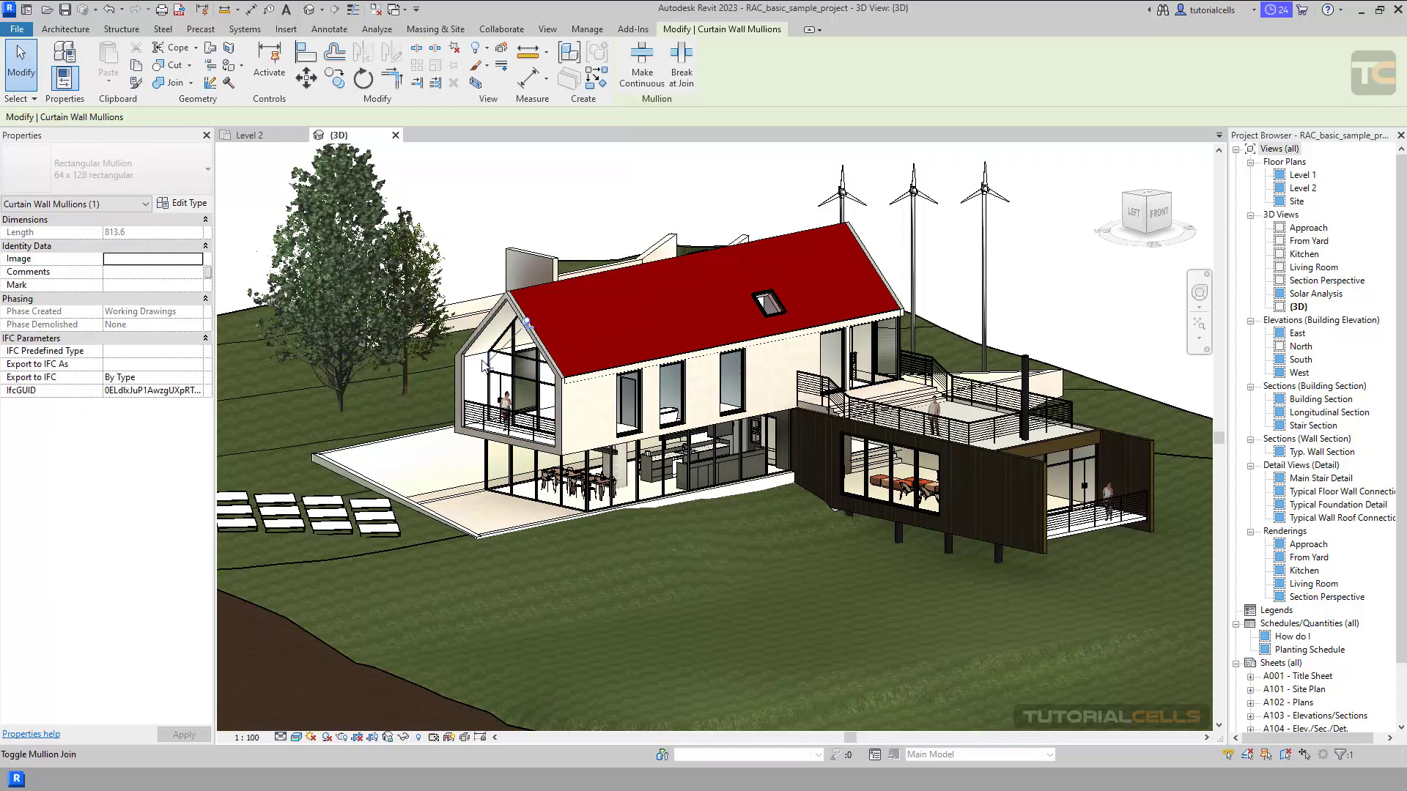
click(492, 319)
key(Escape)
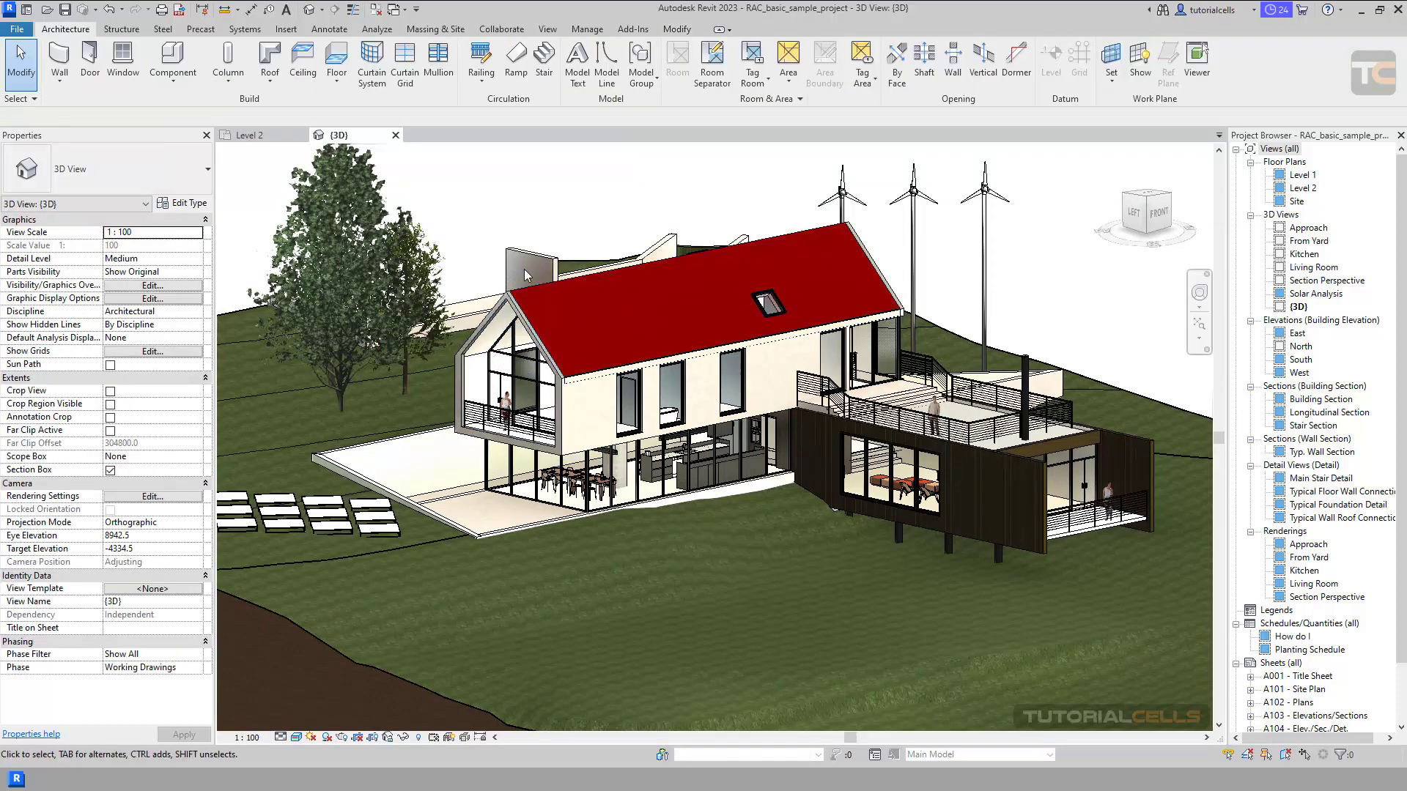
click(1018, 455)
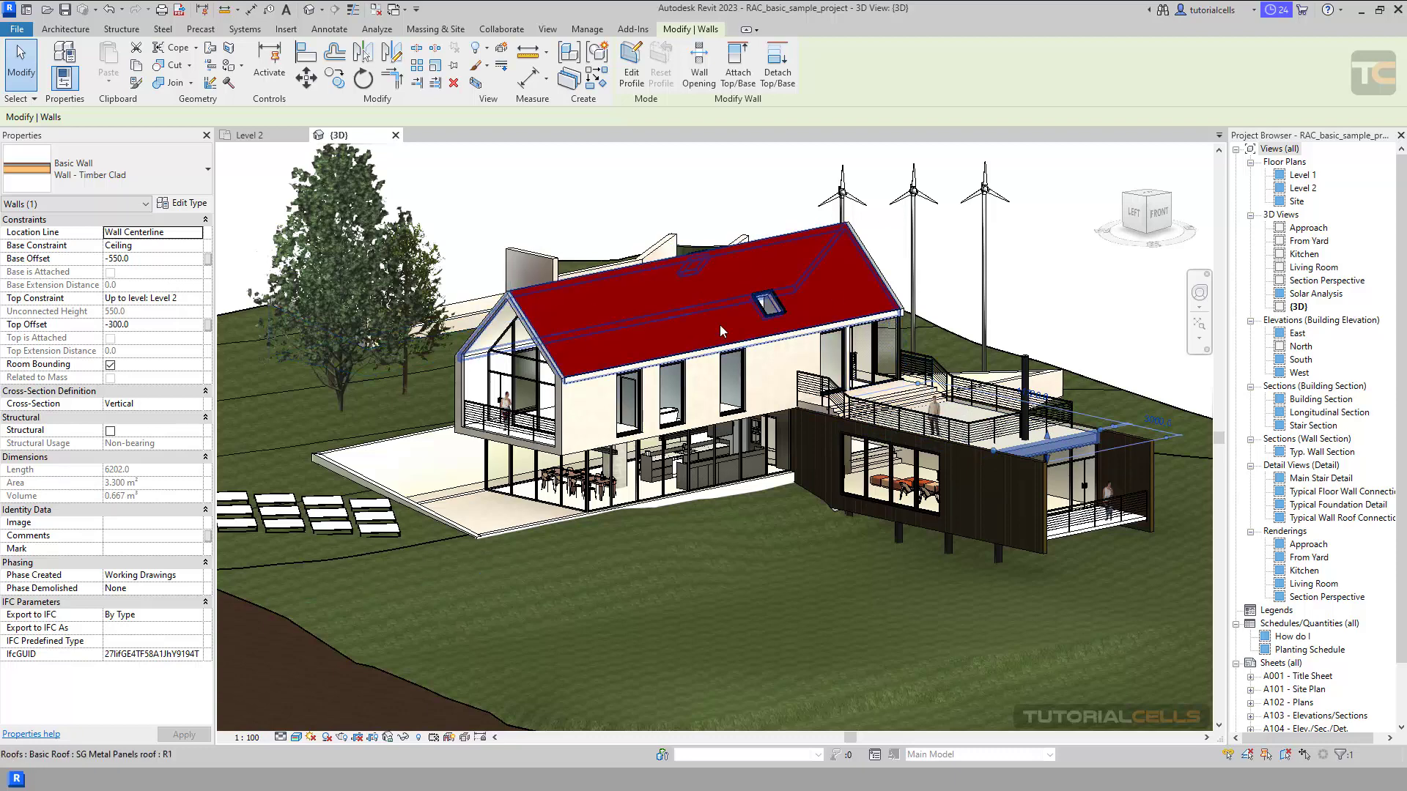
click(1029, 364)
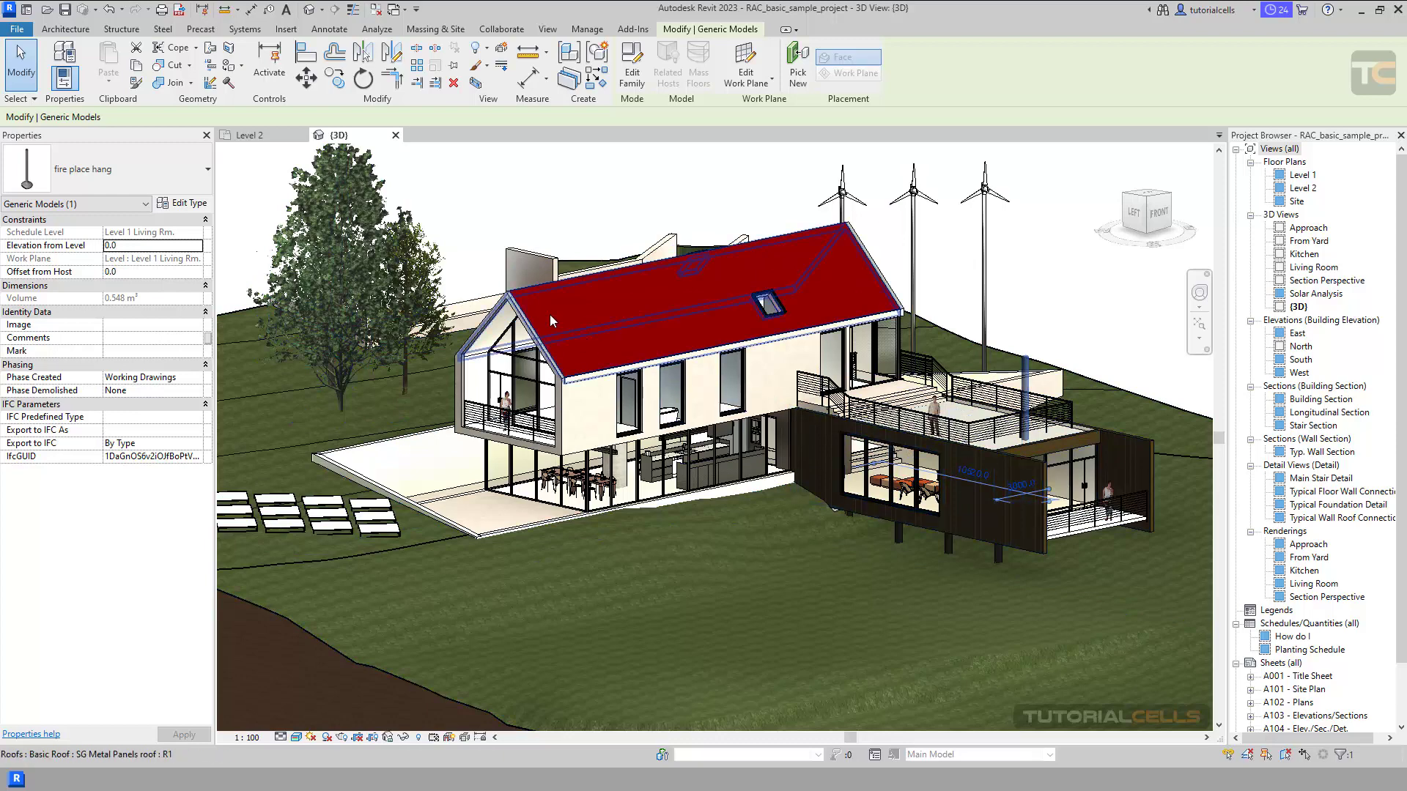
Step: Select the freestanding concrete retaining wall behind the house and view it from the driveway side
click(542, 260)
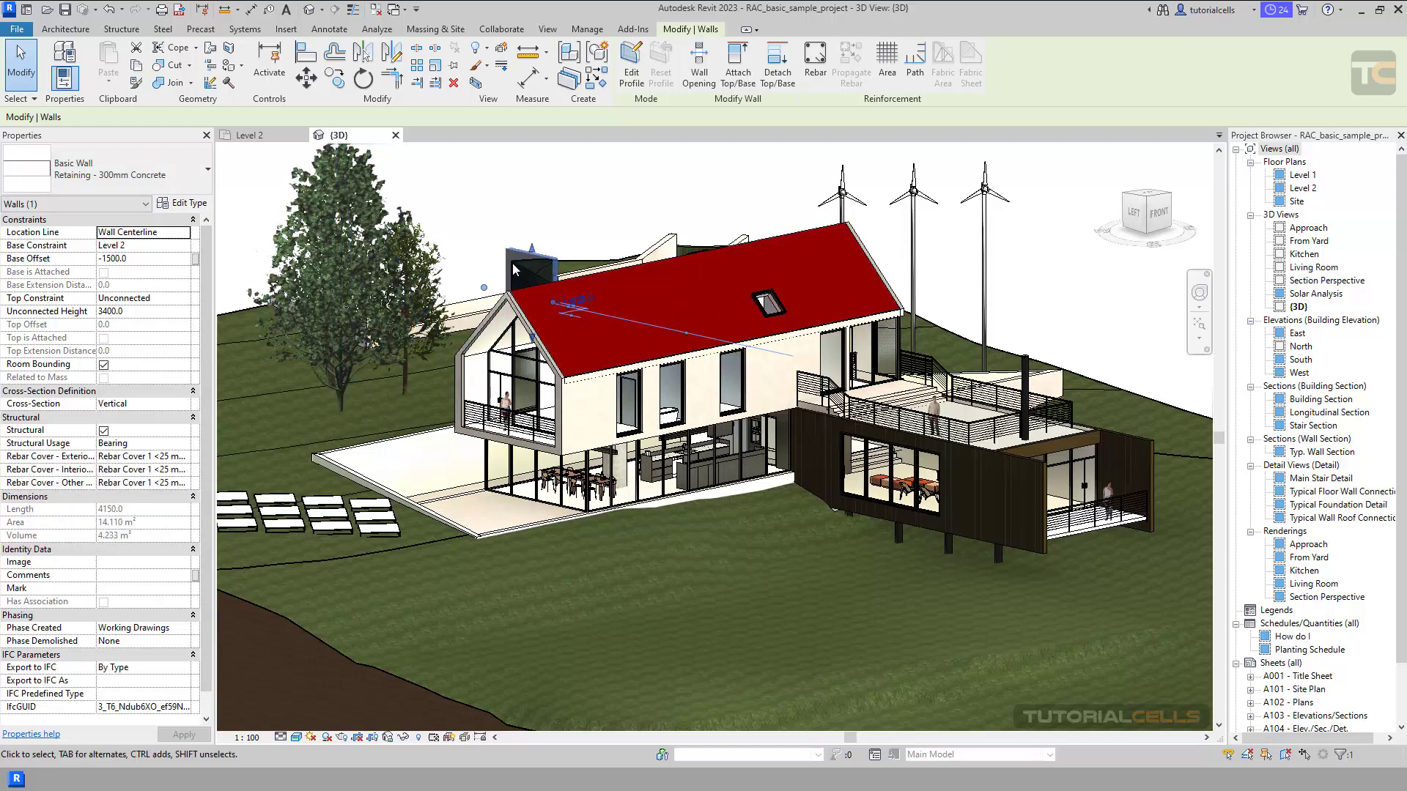
shift+middle_drag(515, 271, 696, 311)
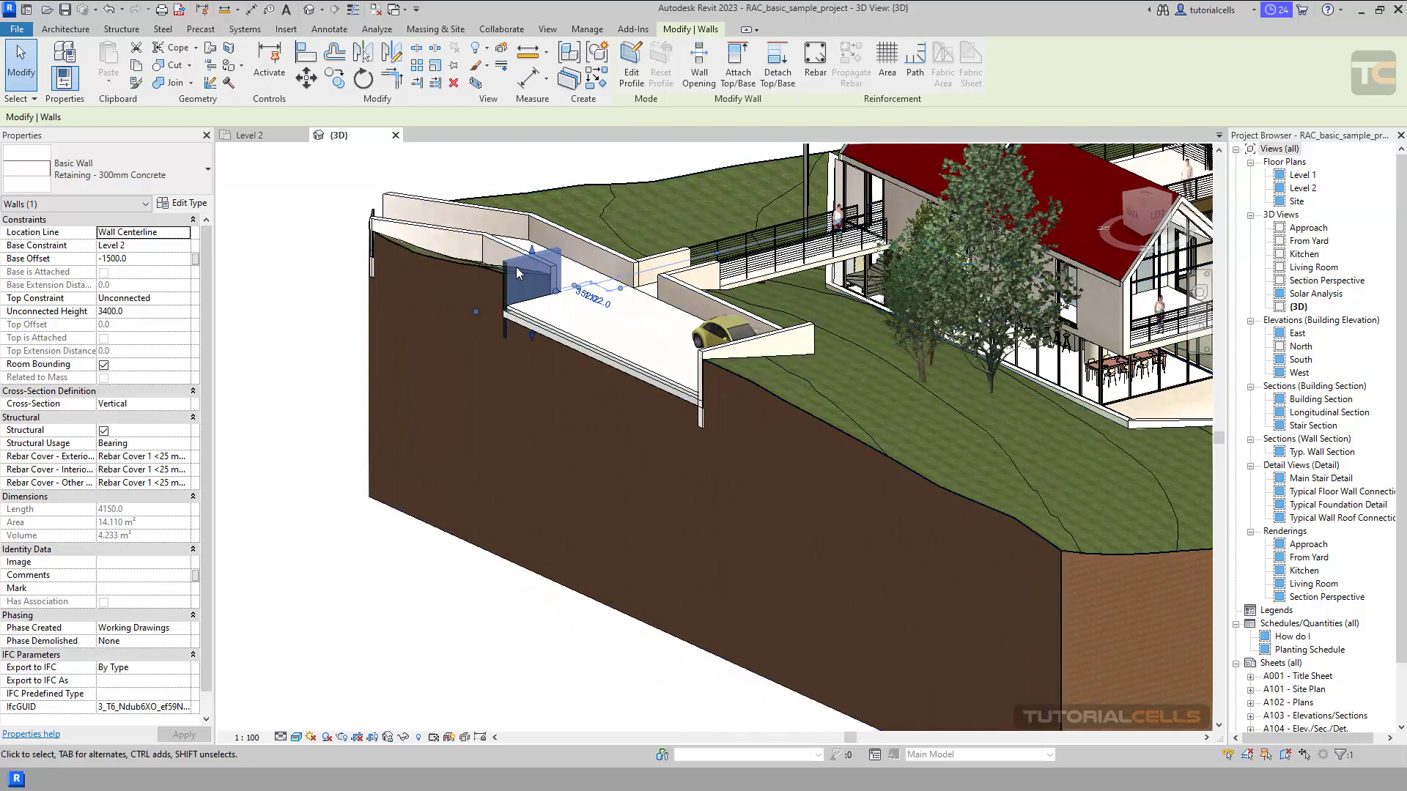
scroll(516, 266, down, 4)
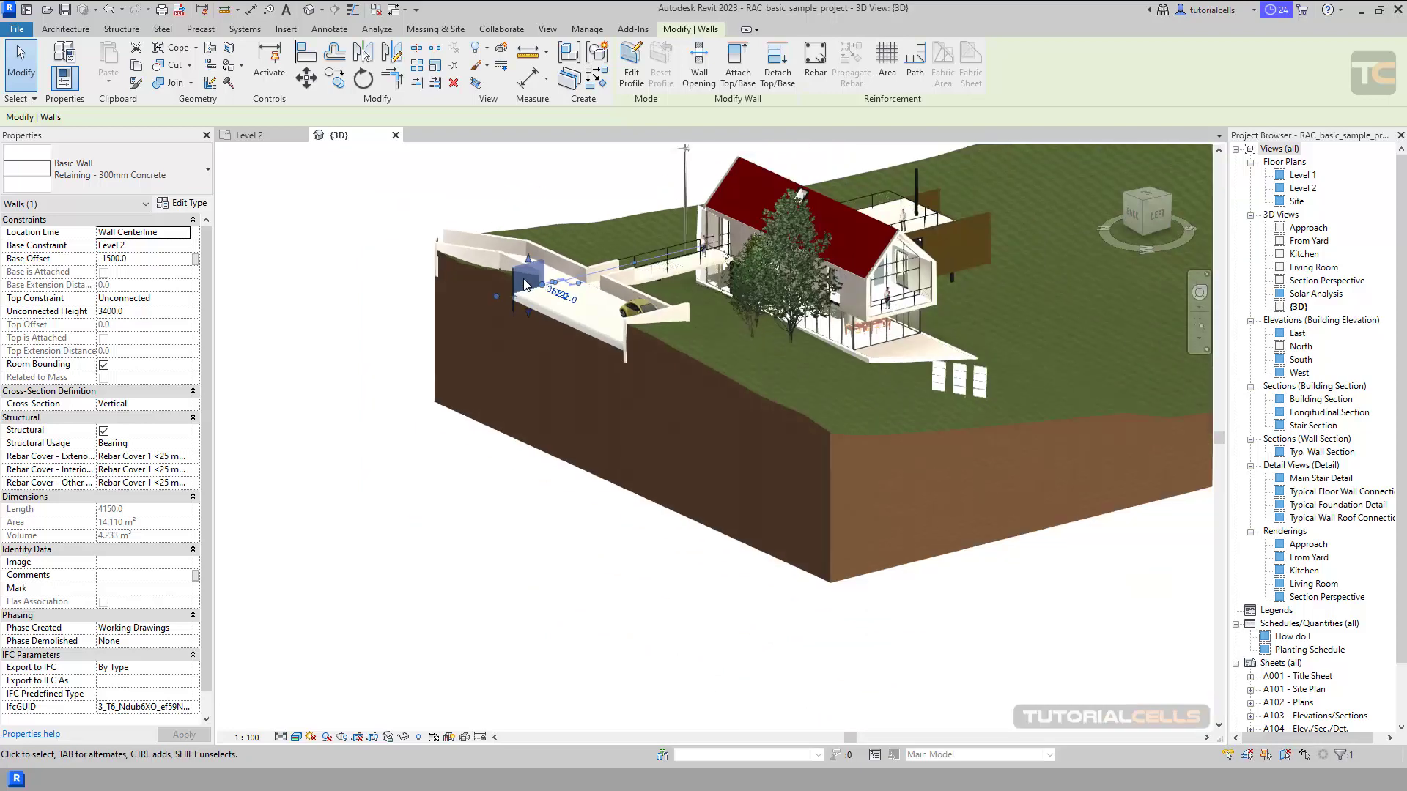
scroll(525, 279, up, 1)
shift+middle_drag(523, 278, 529, 279)
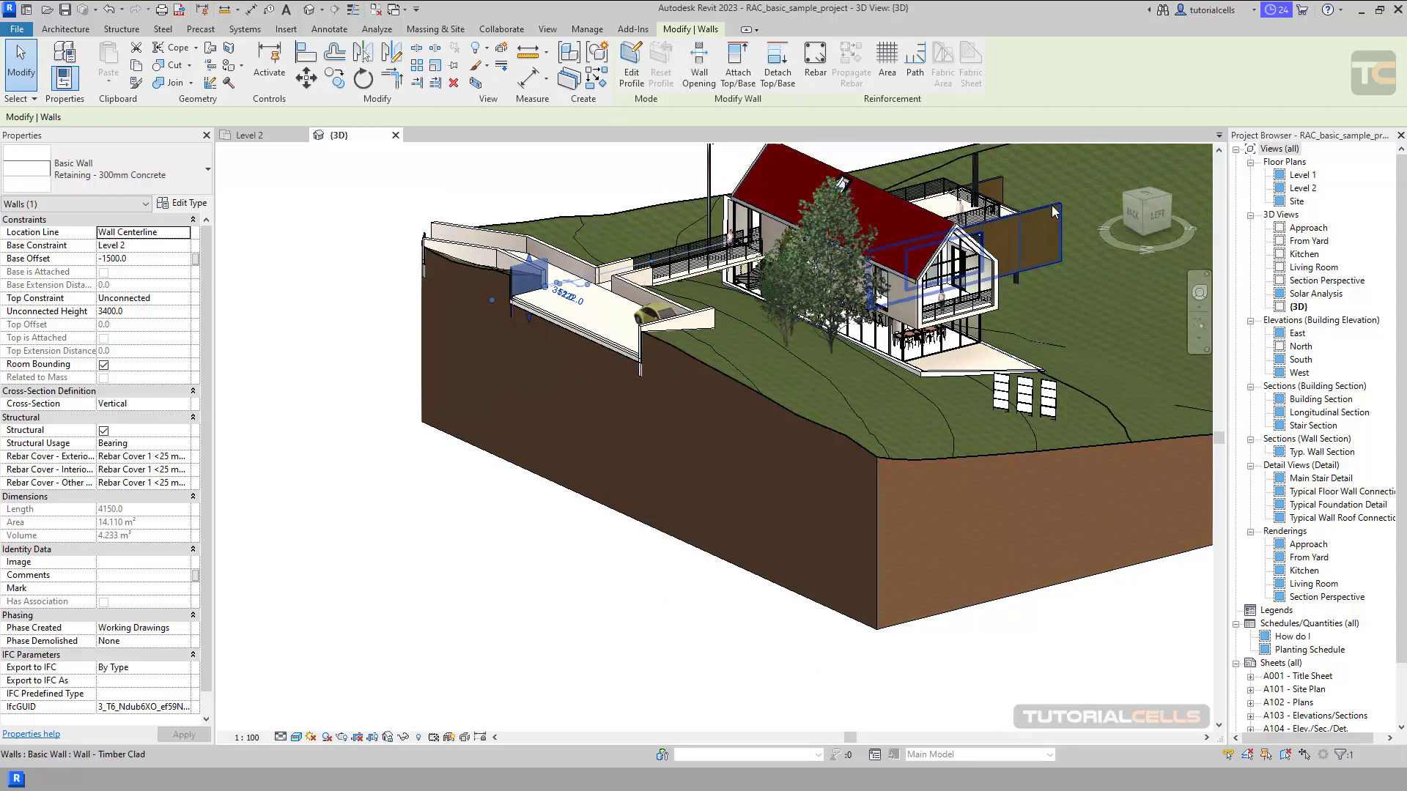
Step: Examine the type properties of the selected retaining wall without changing them, and clear the selection
click(185, 209)
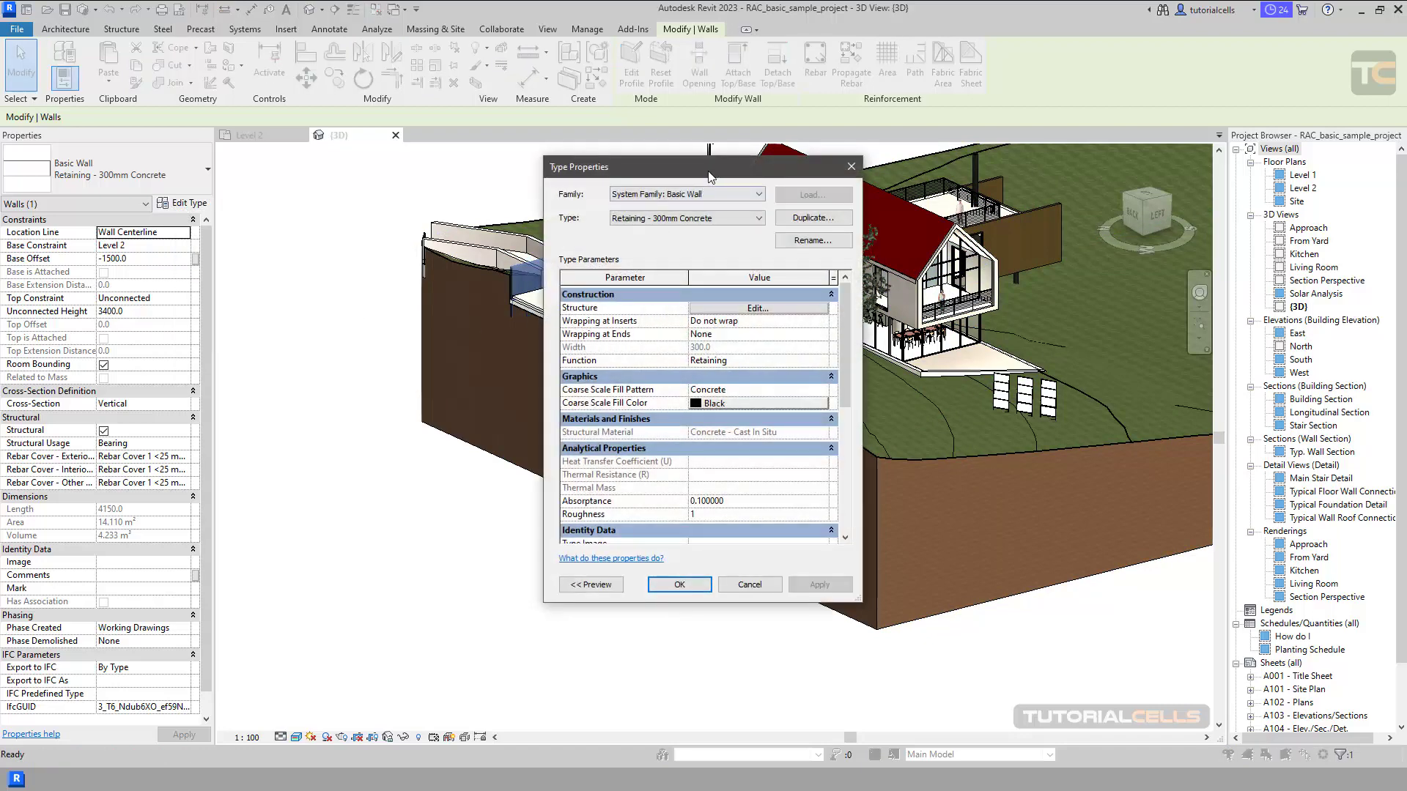
drag(713, 176, 827, 183)
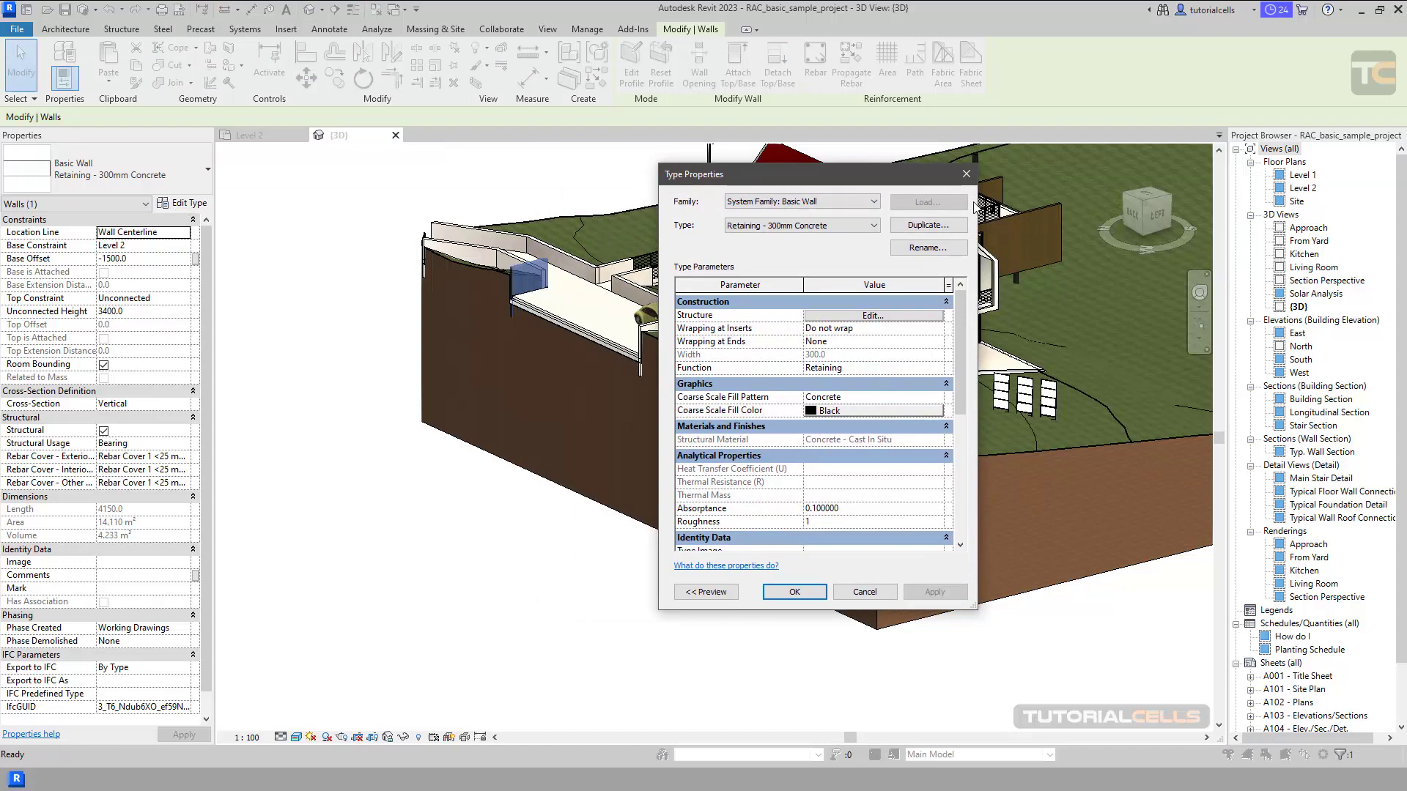
click(965, 174)
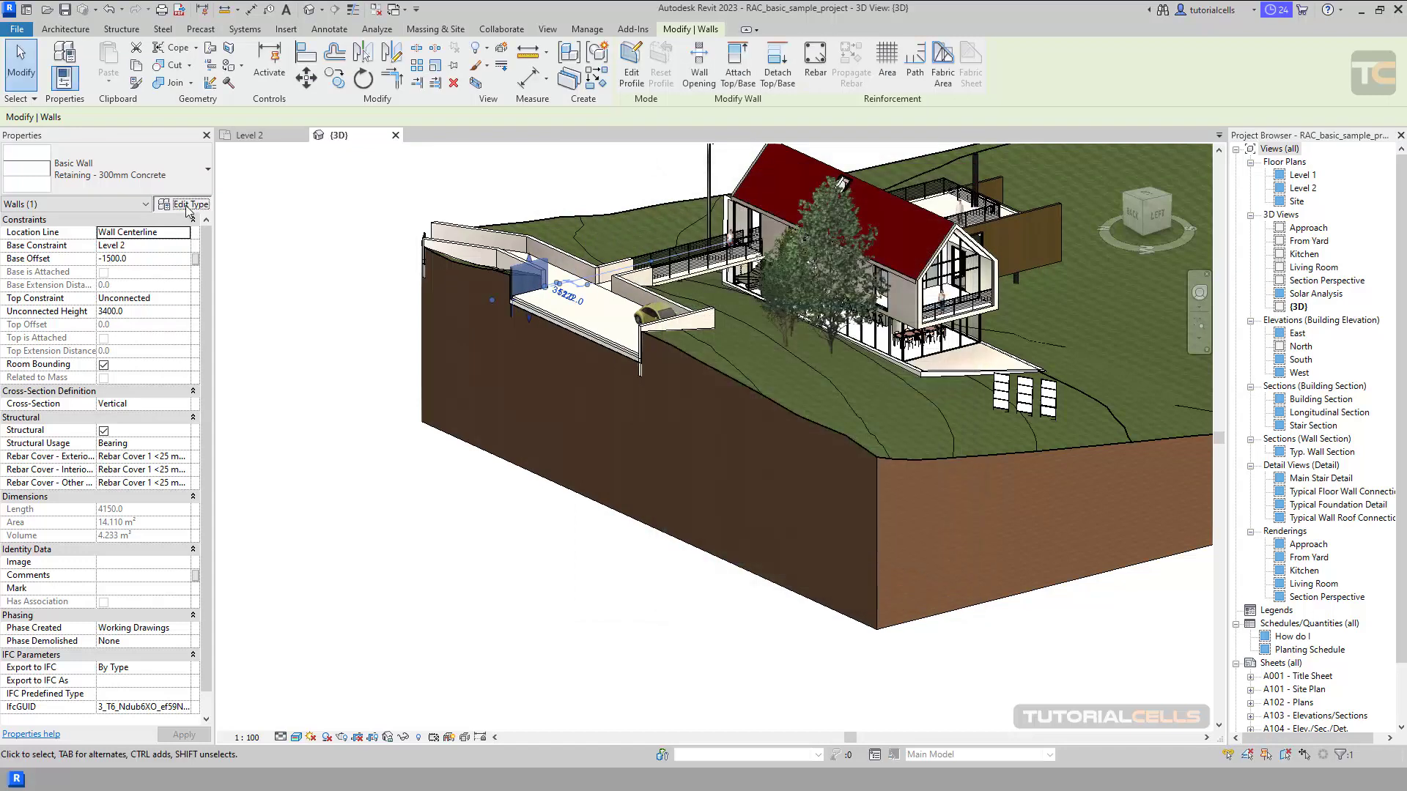
click(189, 202)
click(966, 176)
shift+middle_drag(842, 183, 293, 447)
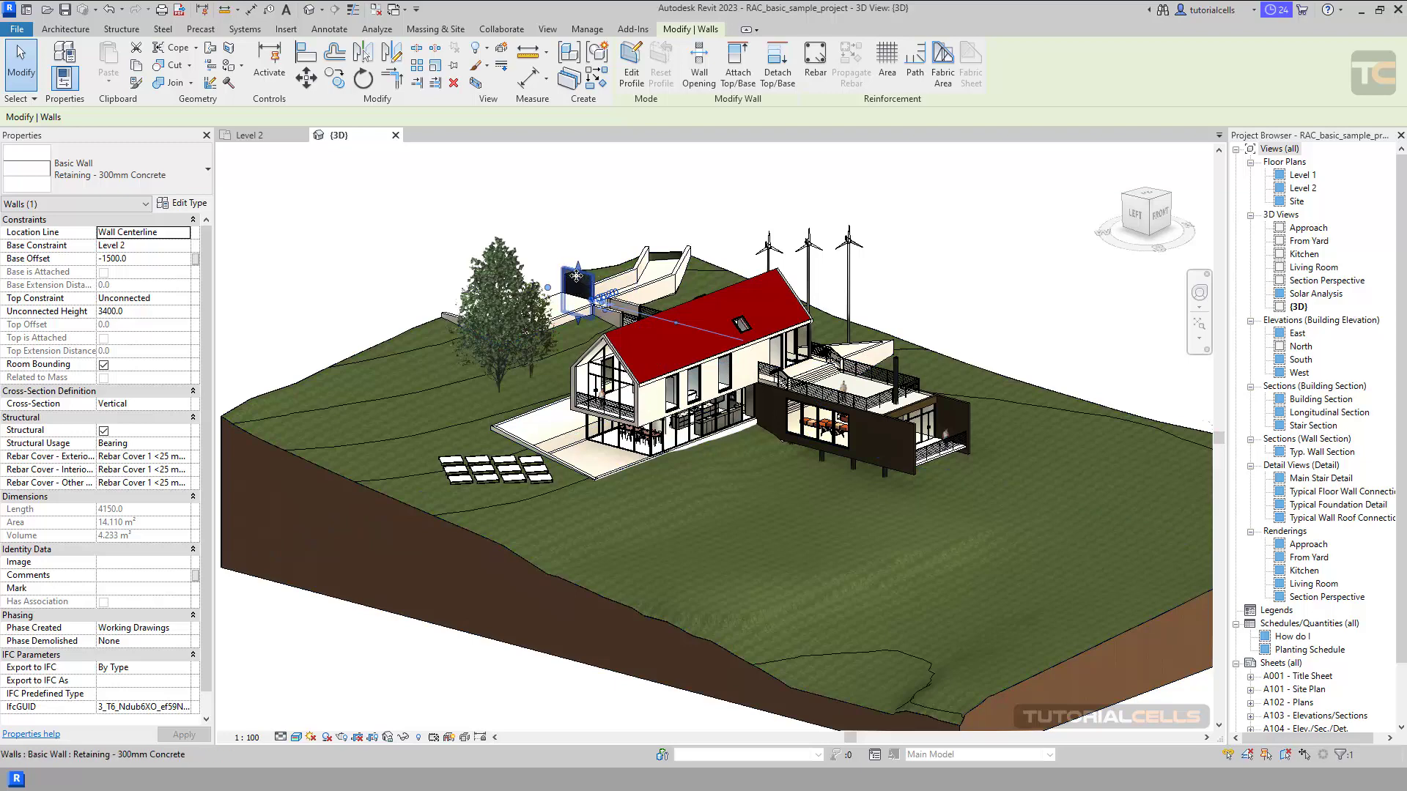
scroll(621, 333, up, 2)
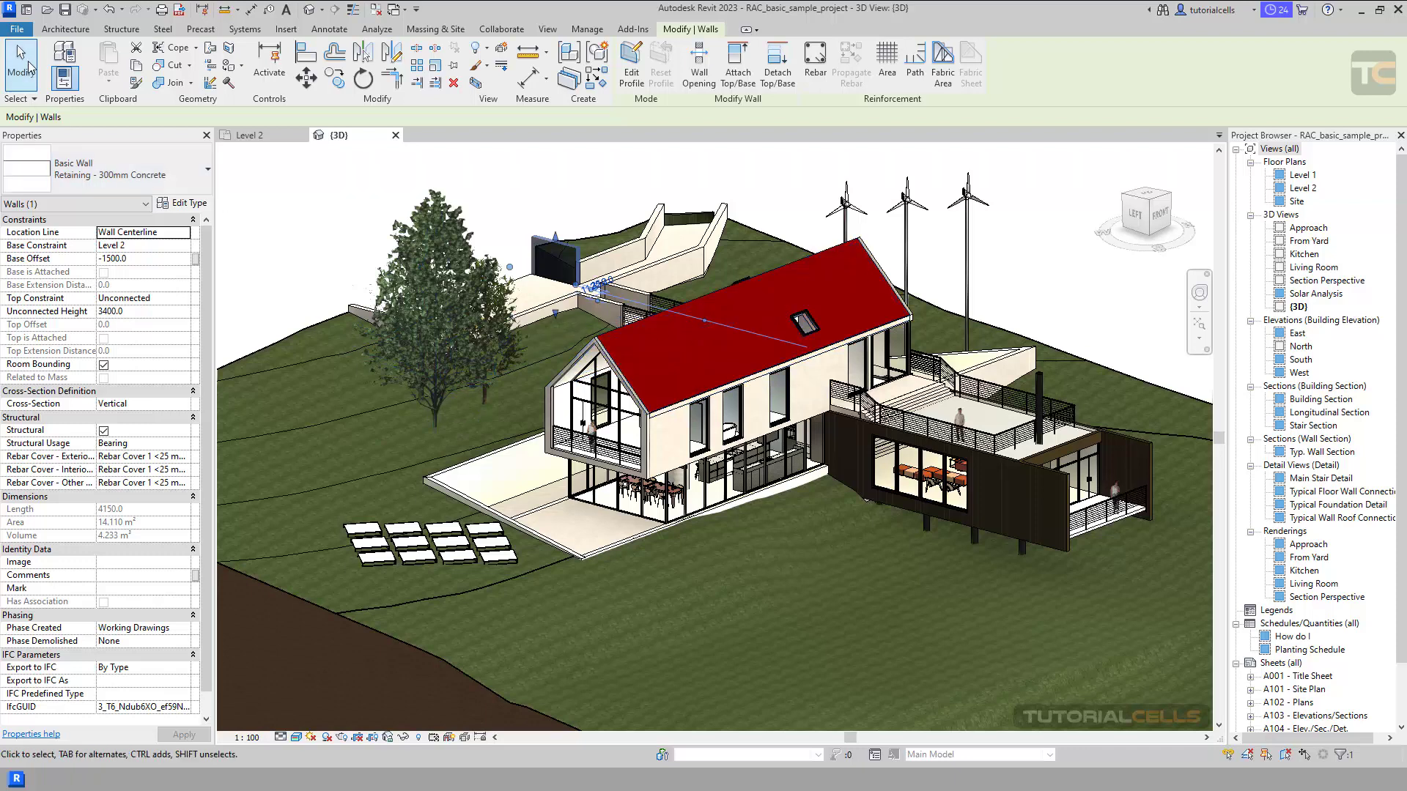
click(66, 28)
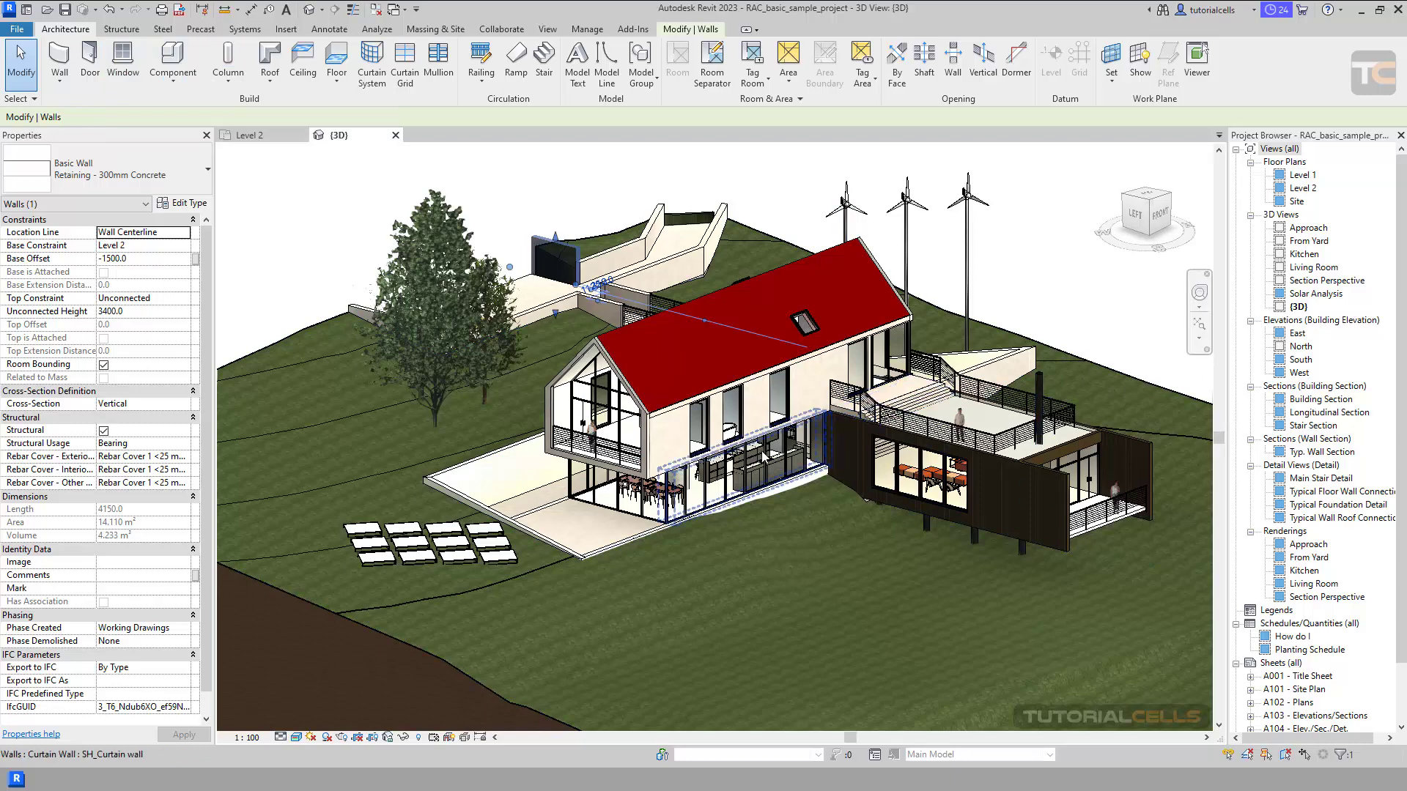
click(1067, 269)
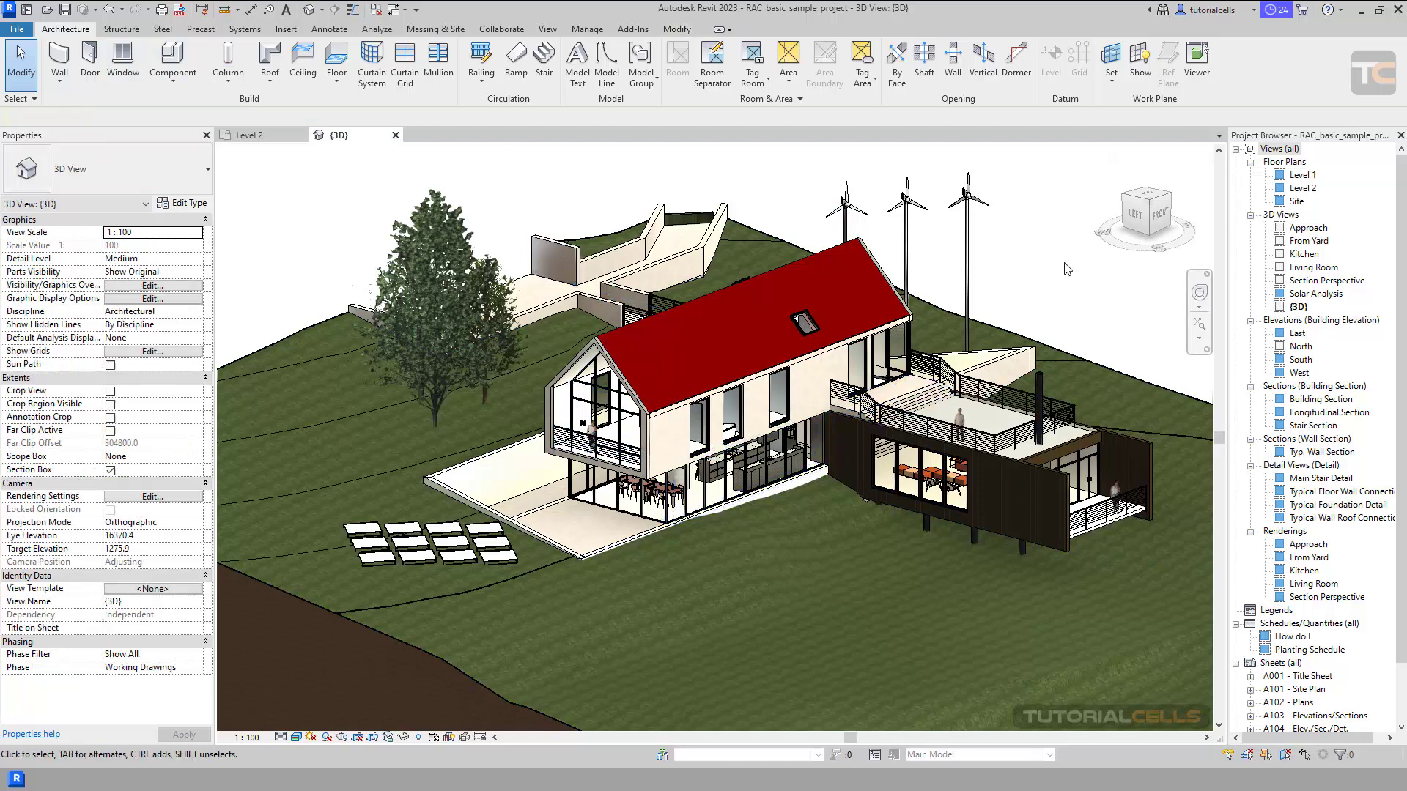
Step: Review the temporary hide and isolate options for the red roof without applying any
click(664, 377)
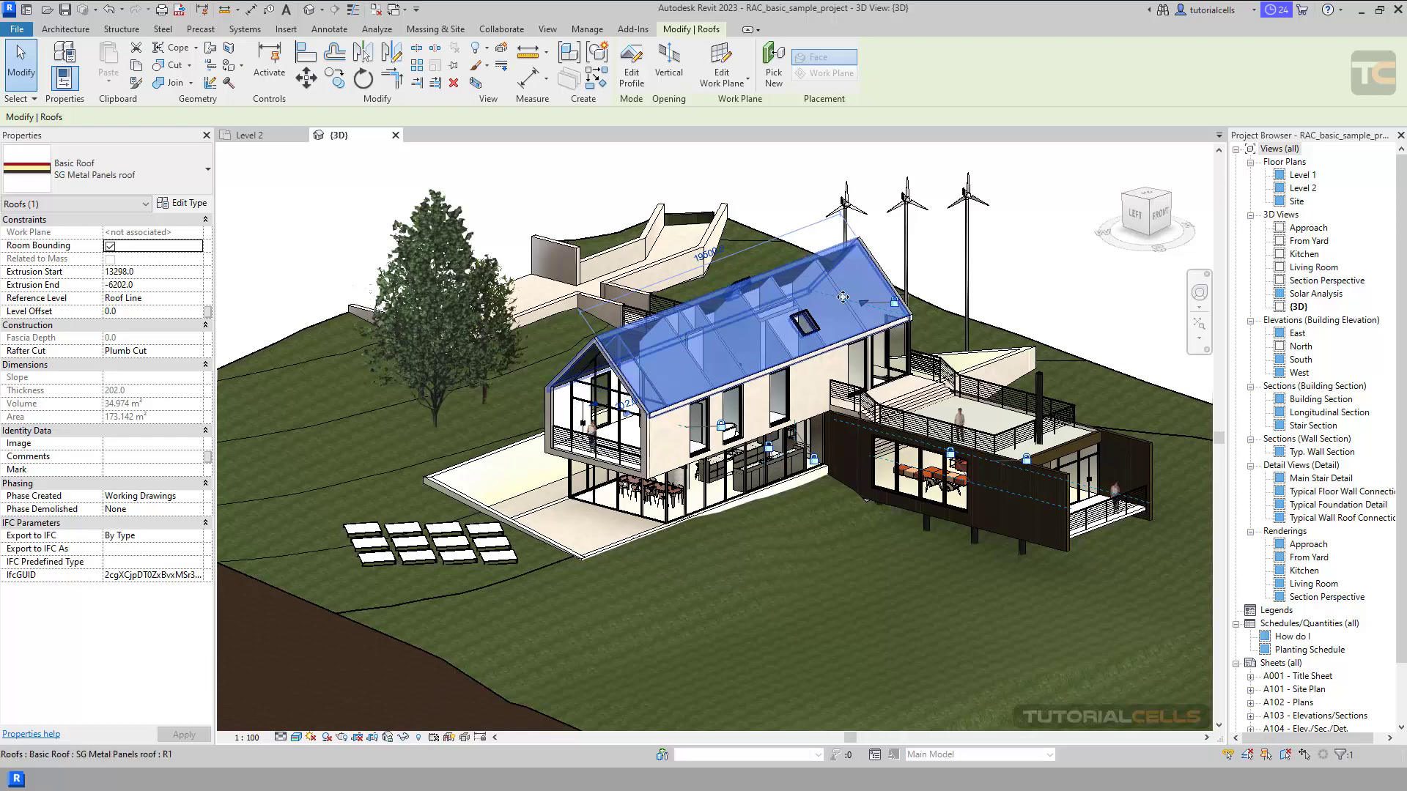
click(1022, 266)
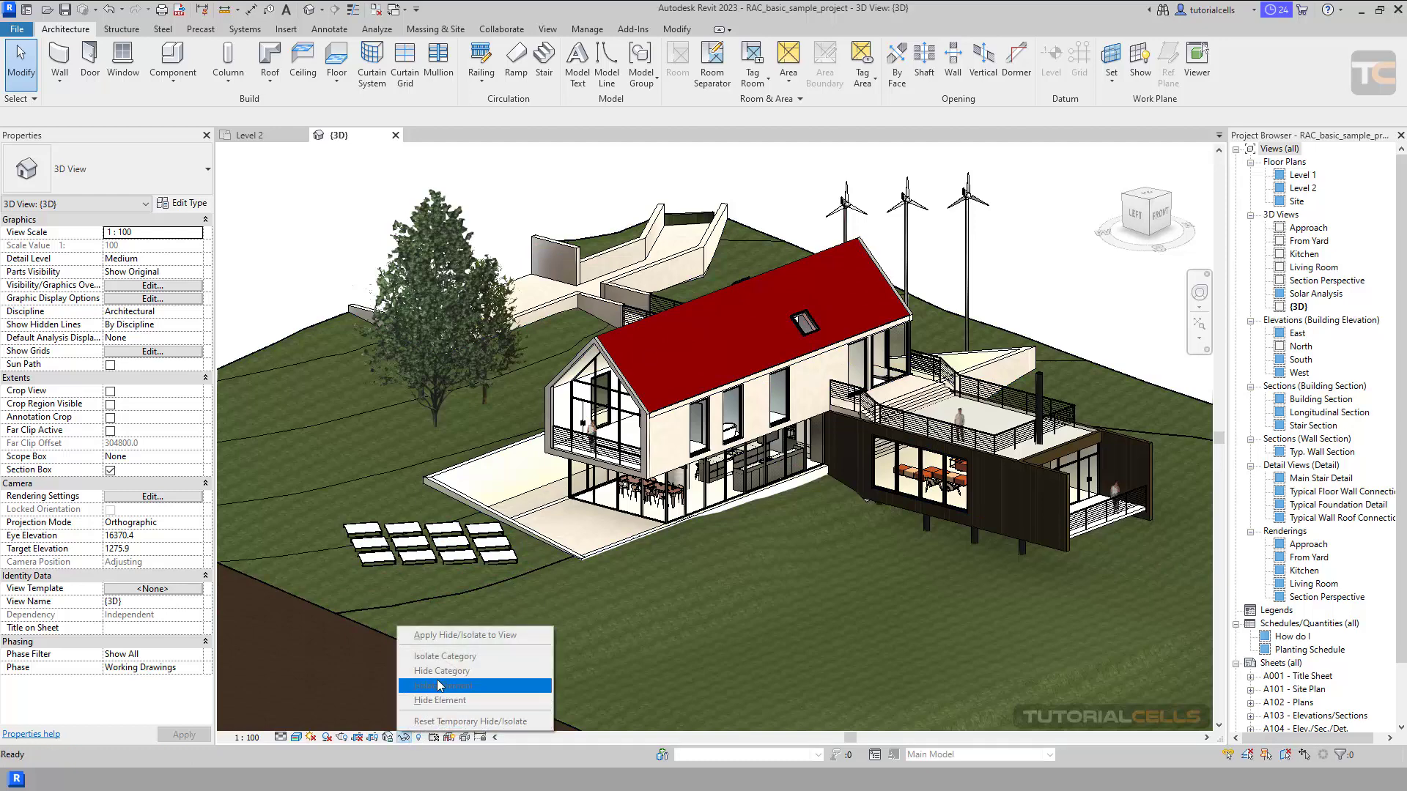
click(667, 381)
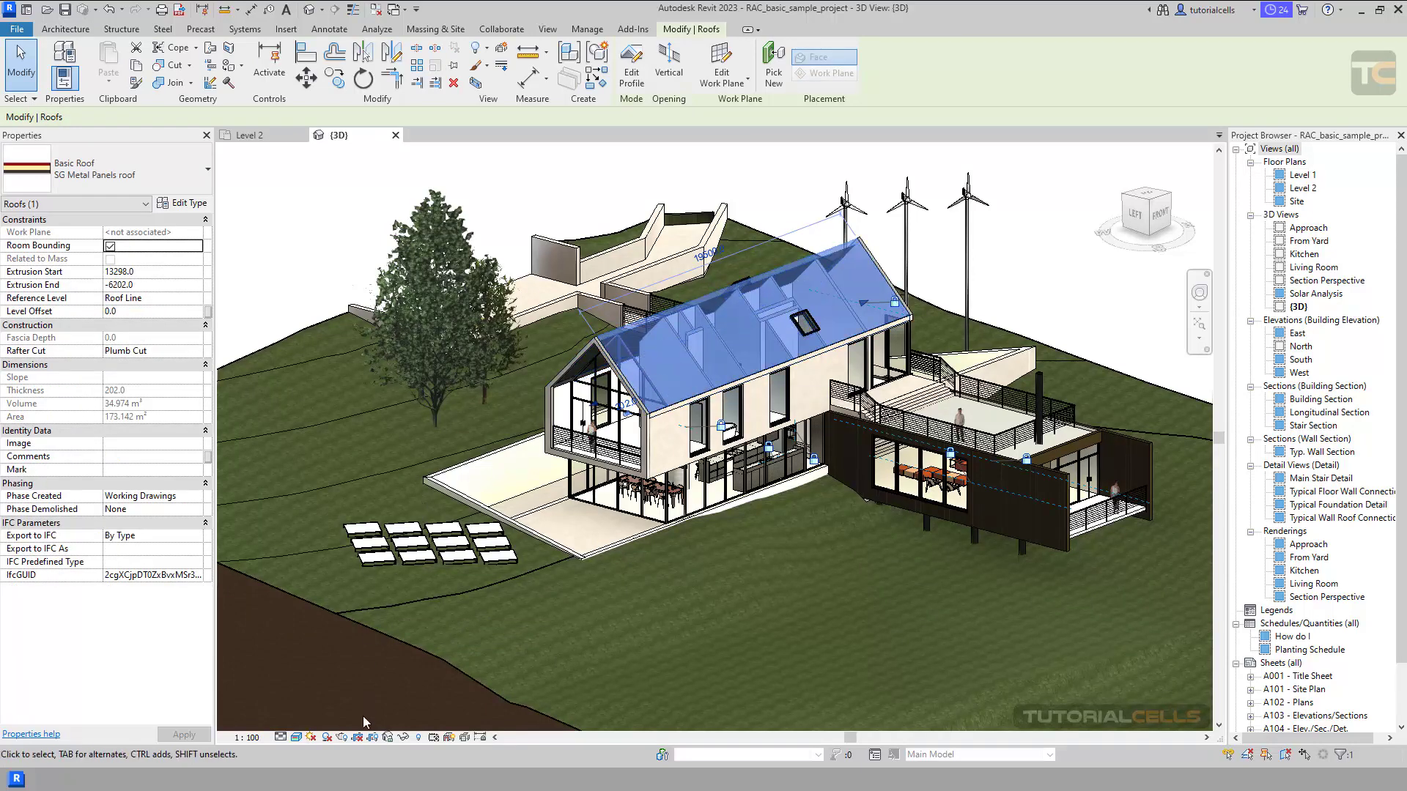
click(403, 738)
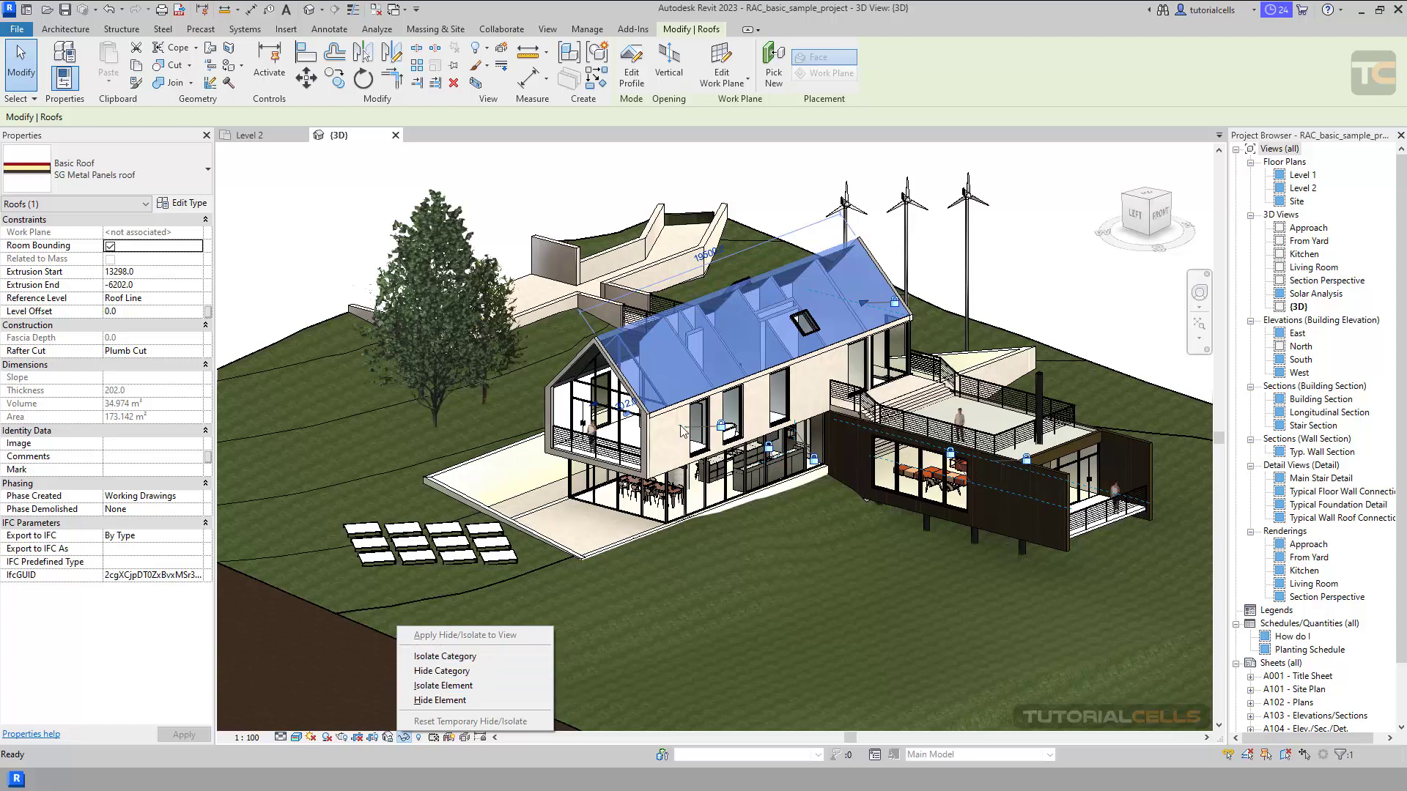
key(Escape)
key(Escape)
Step: Temporarily isolate the category of the upper-floor gable end wall, and reset the temporary isolation
click(651, 440)
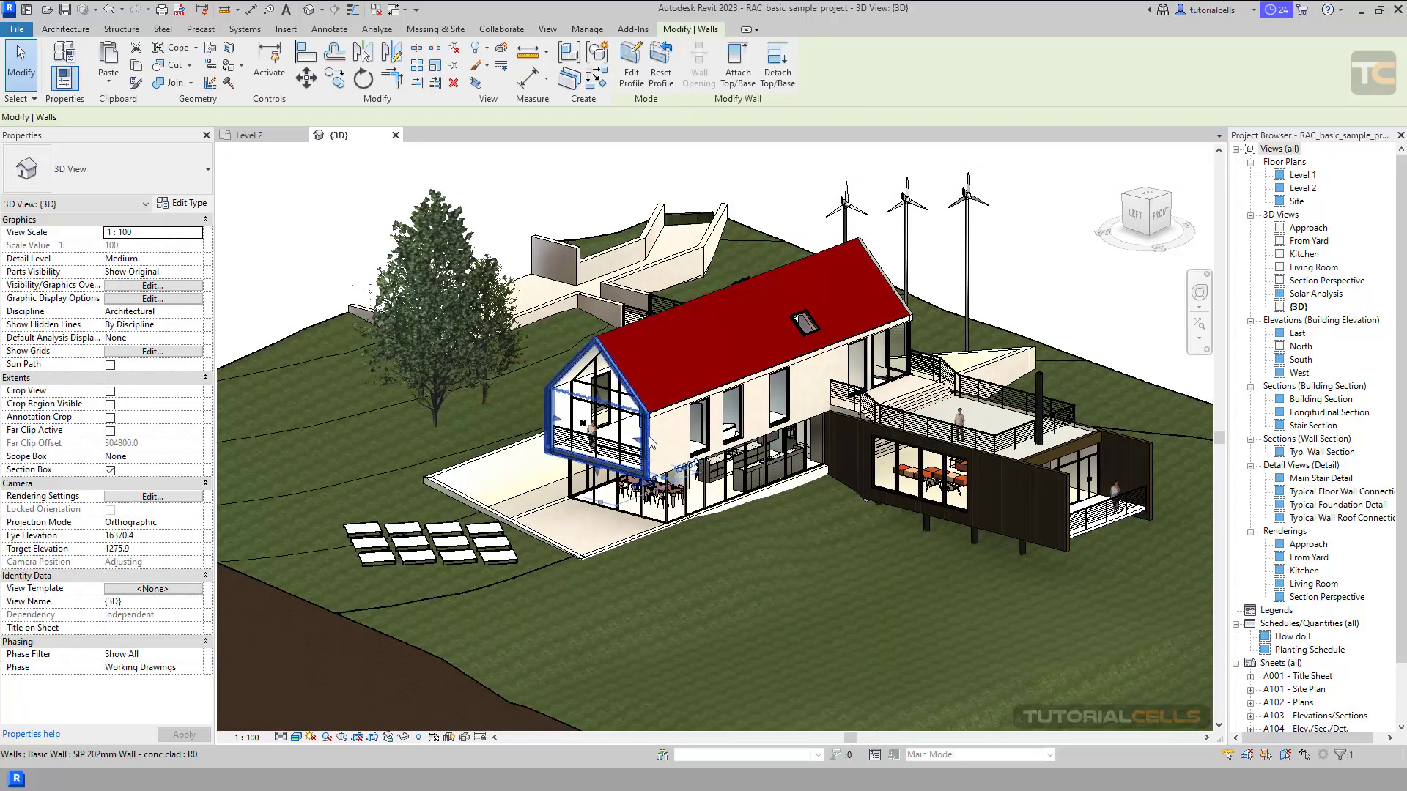
click(404, 738)
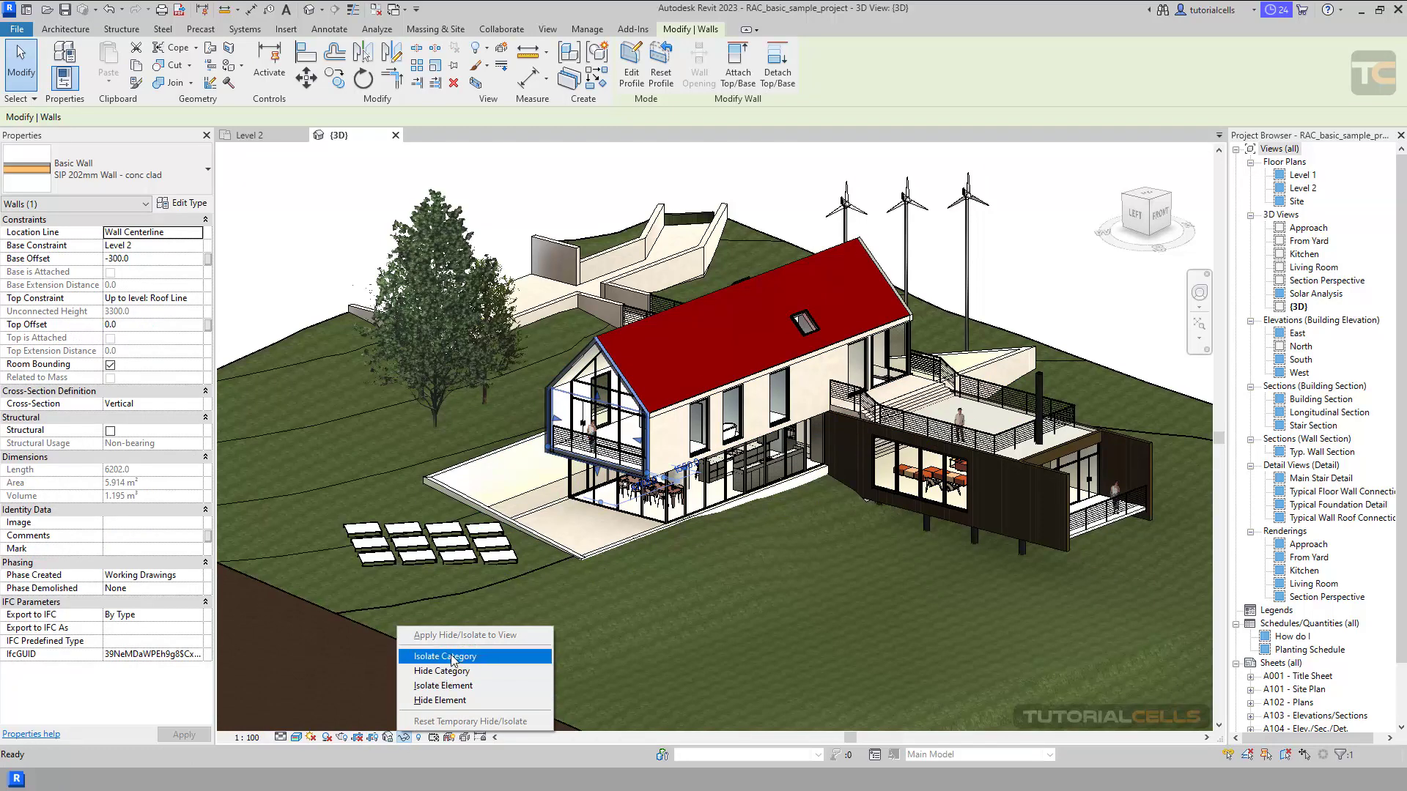
click(451, 655)
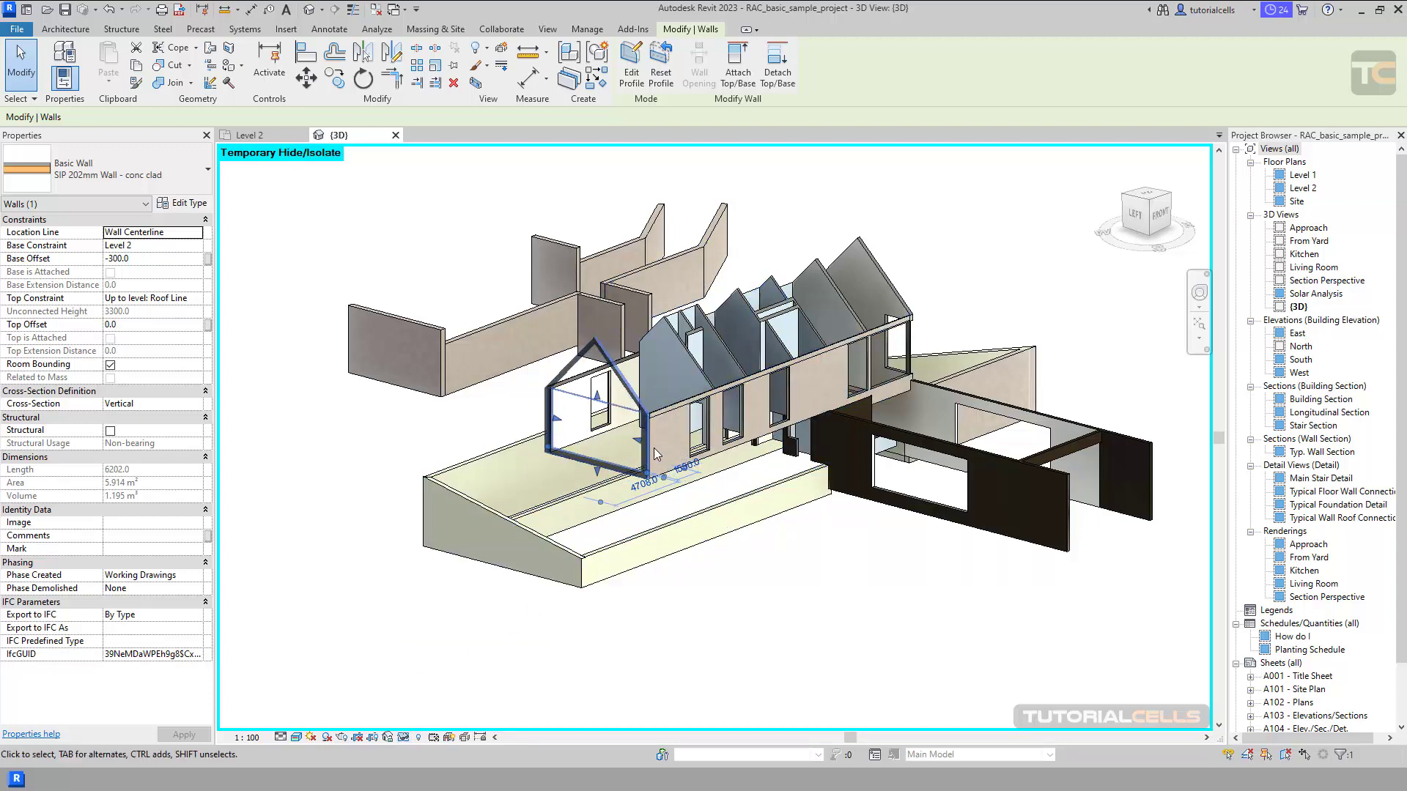
click(404, 735)
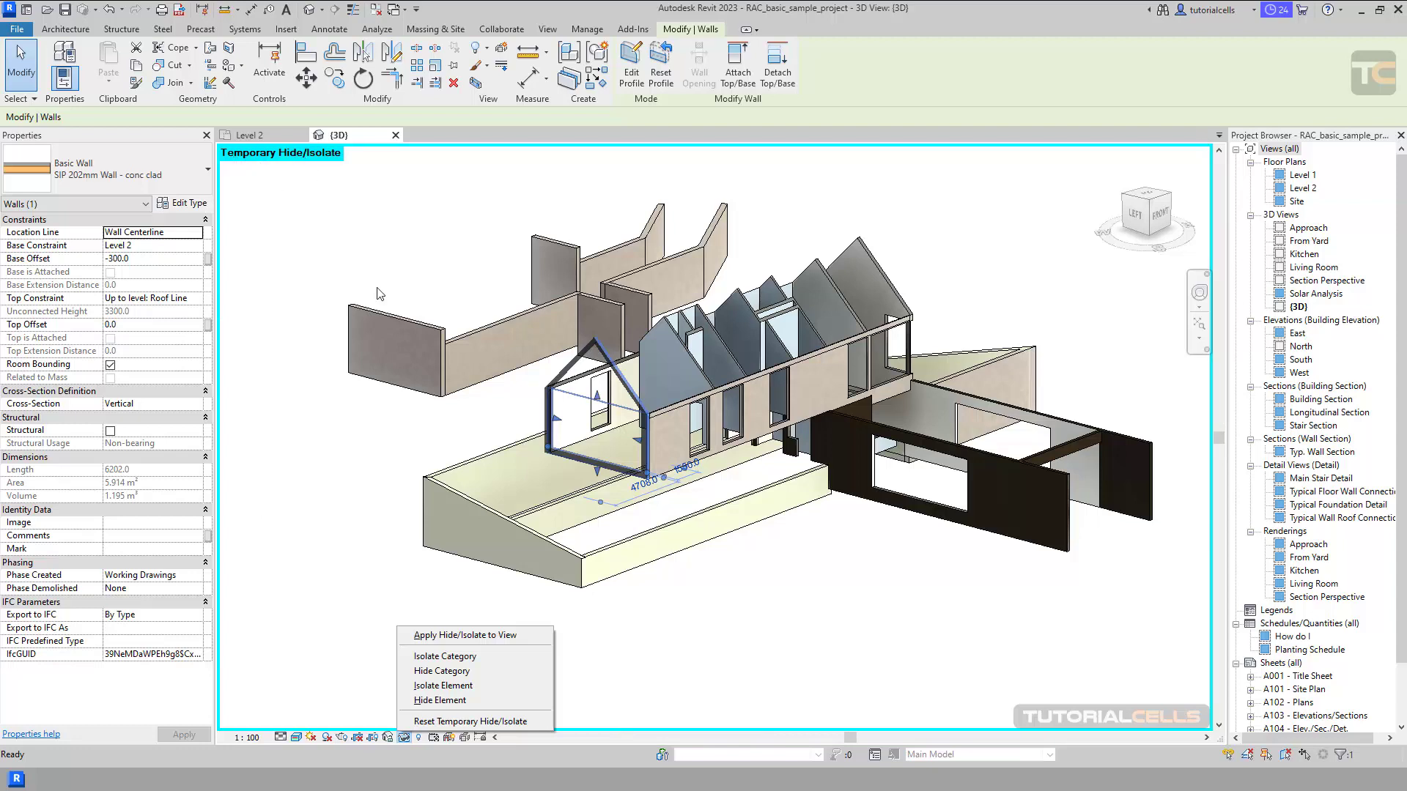
click(471, 722)
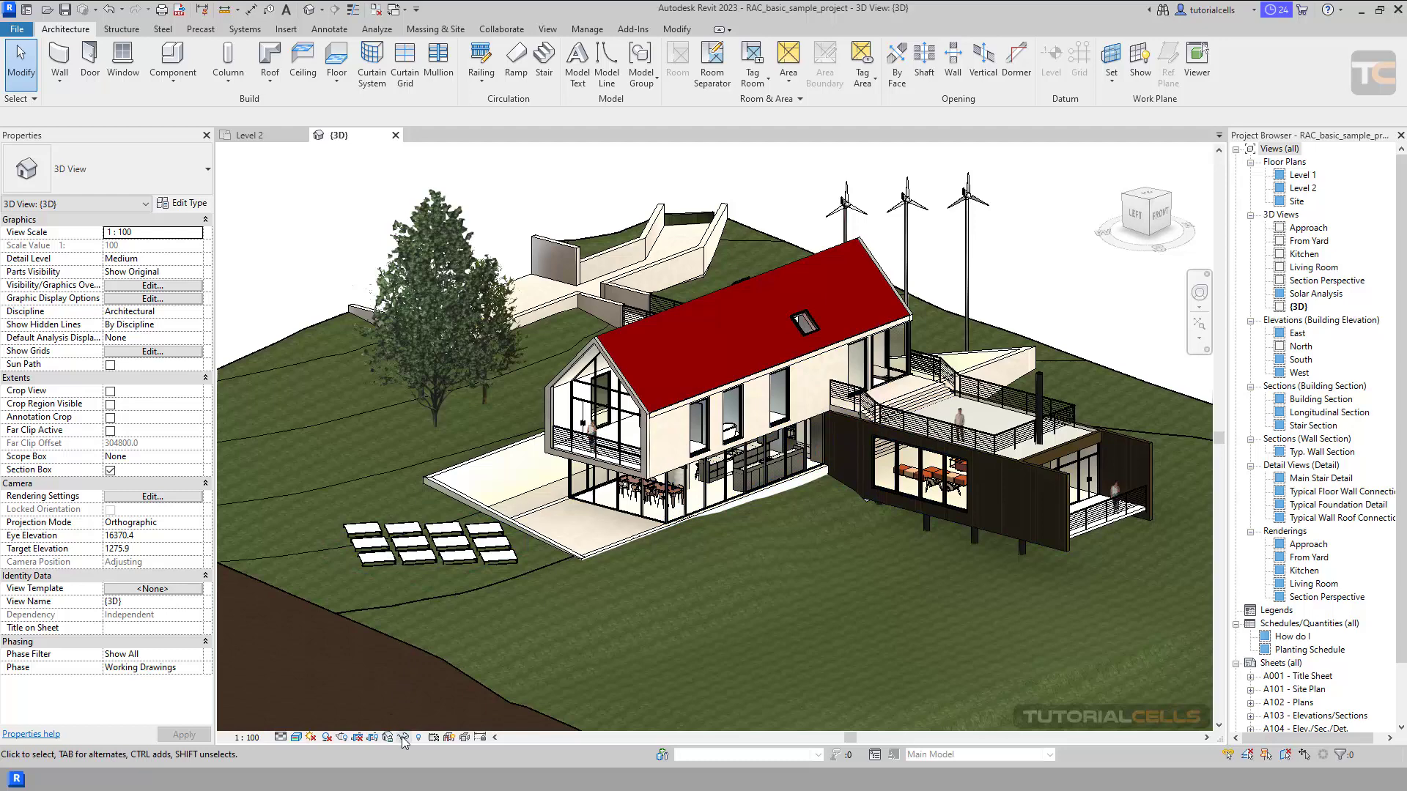
Step: Temporarily isolate only the gable end wall element, and restore the full 3D view
click(648, 442)
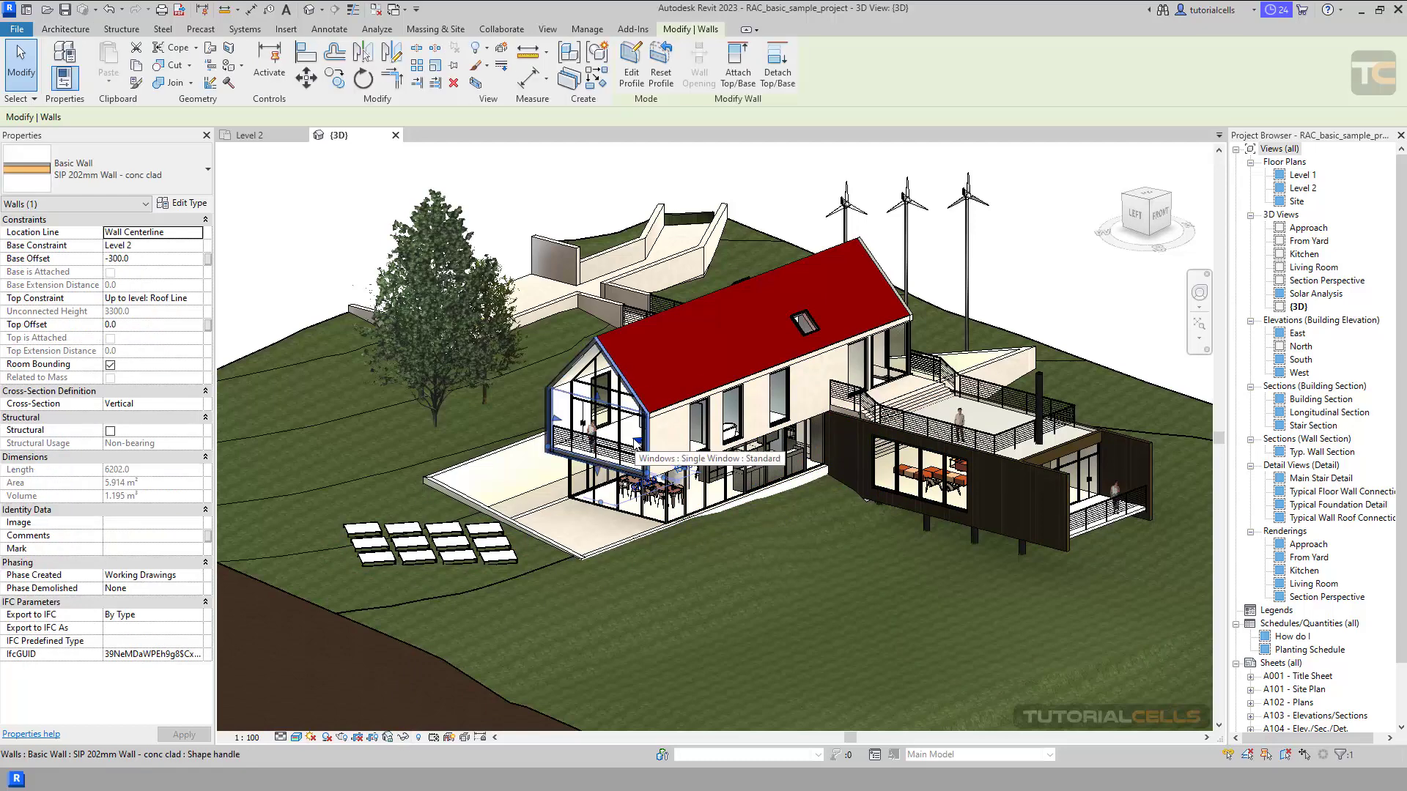
click(403, 737)
click(450, 686)
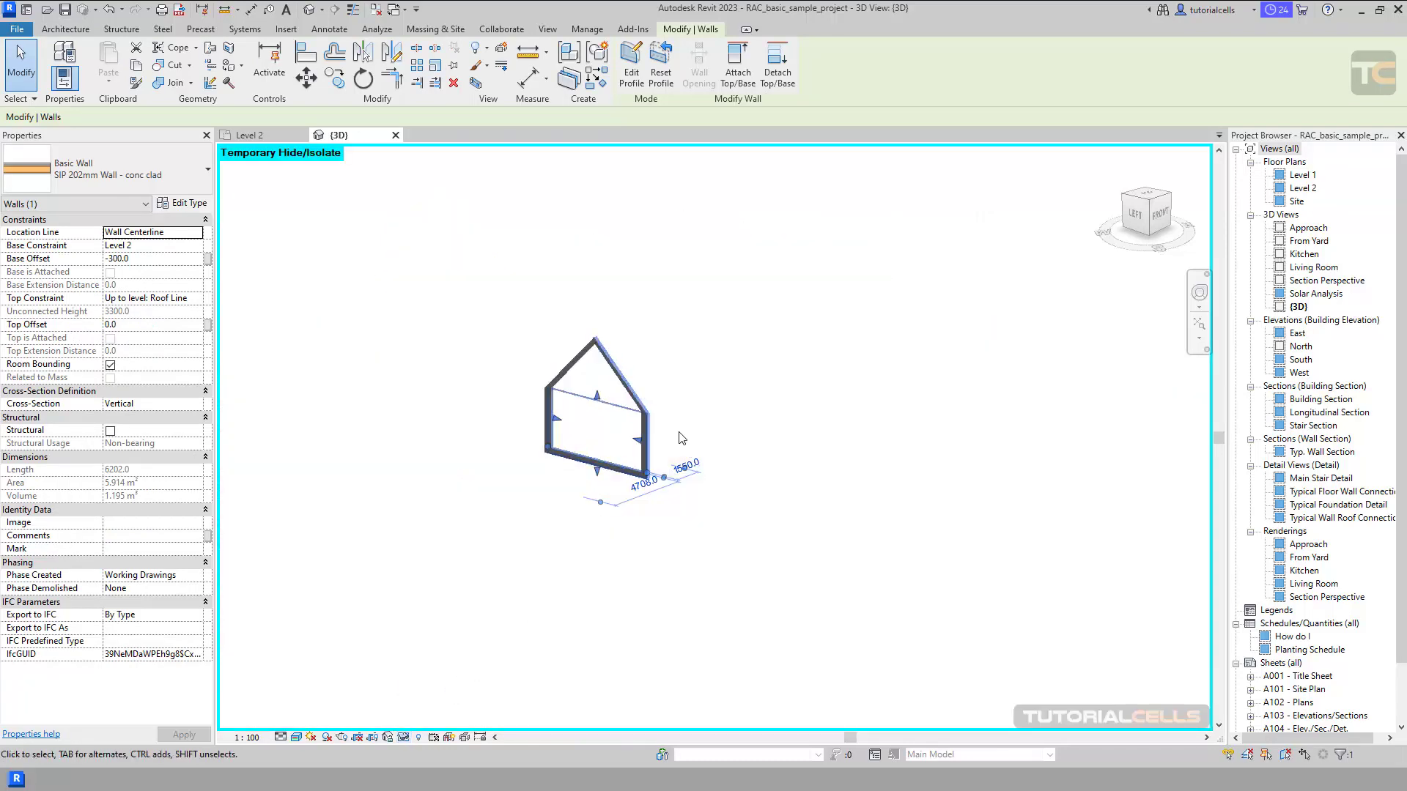
click(405, 737)
click(470, 722)
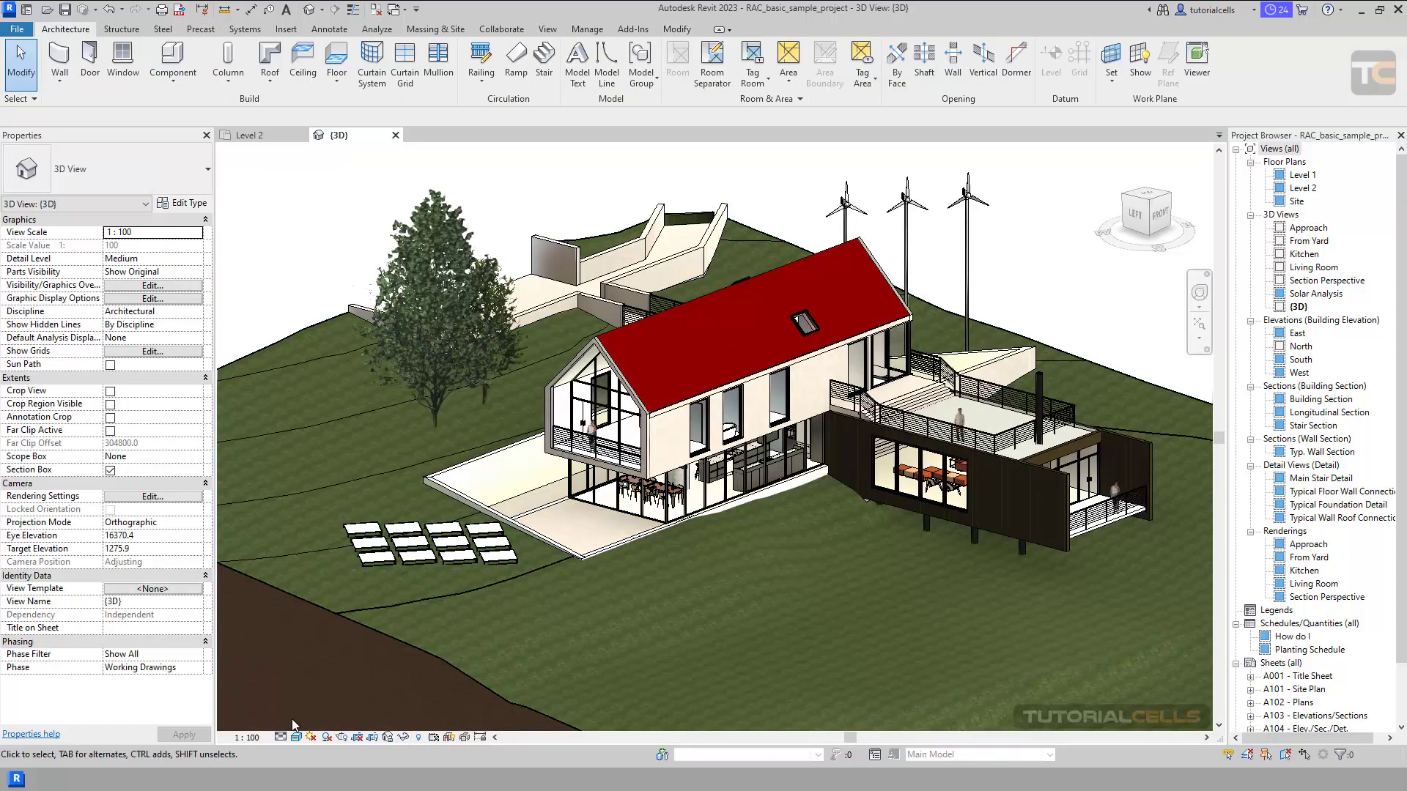
Step: Set the 3D view's visual style to Consistent Colors
click(297, 737)
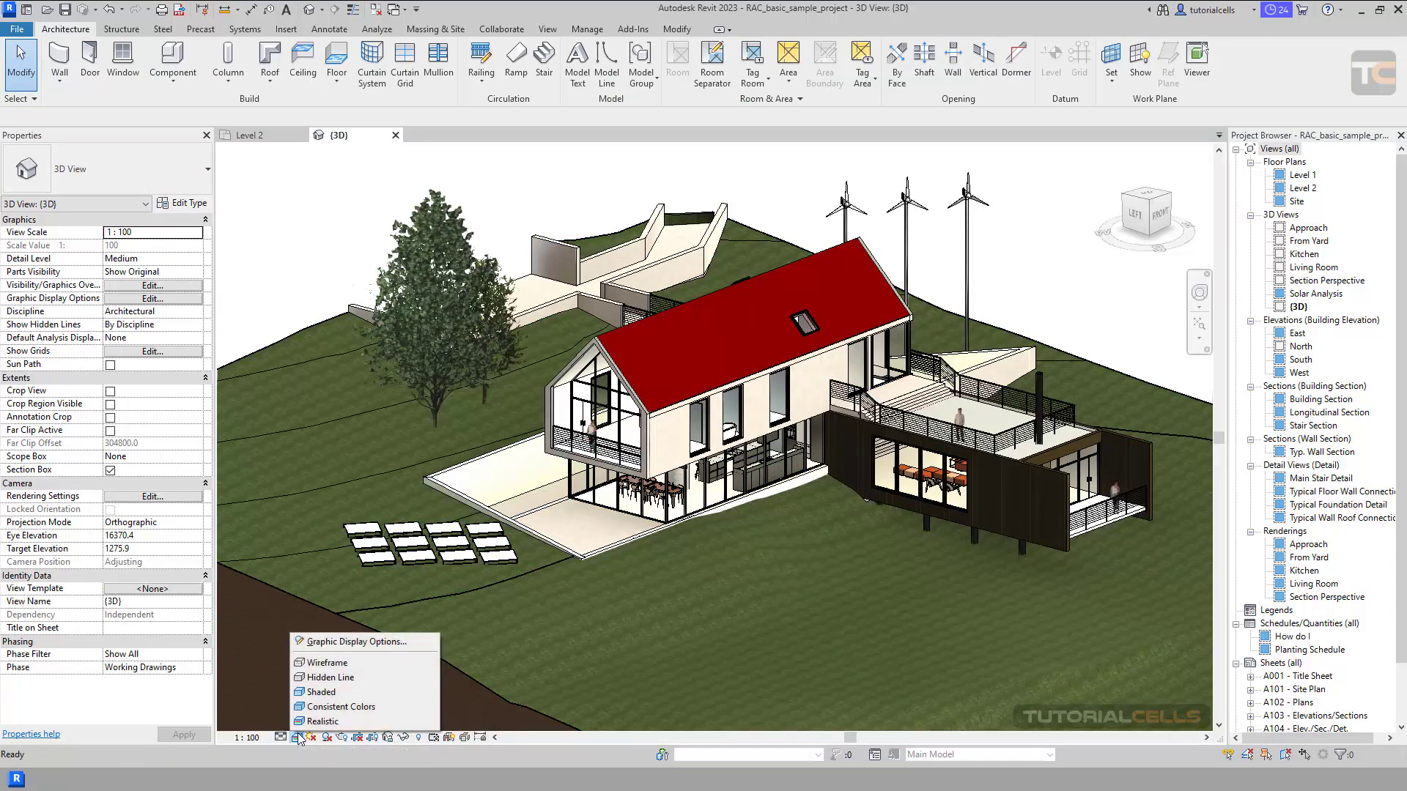
click(340, 706)
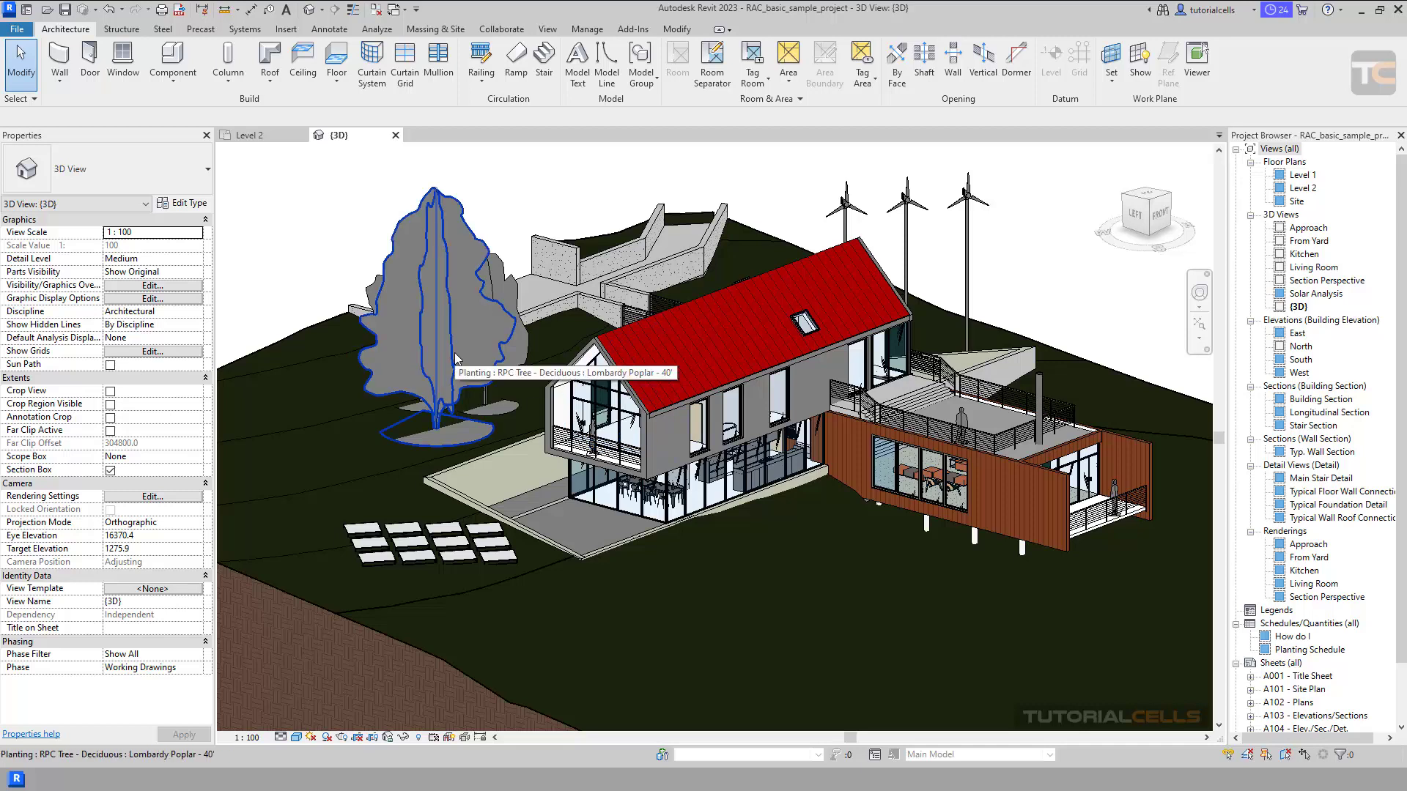
Step: Temporarily hide only the long upper-floor side wall element below the red roof
click(406, 737)
click(661, 429)
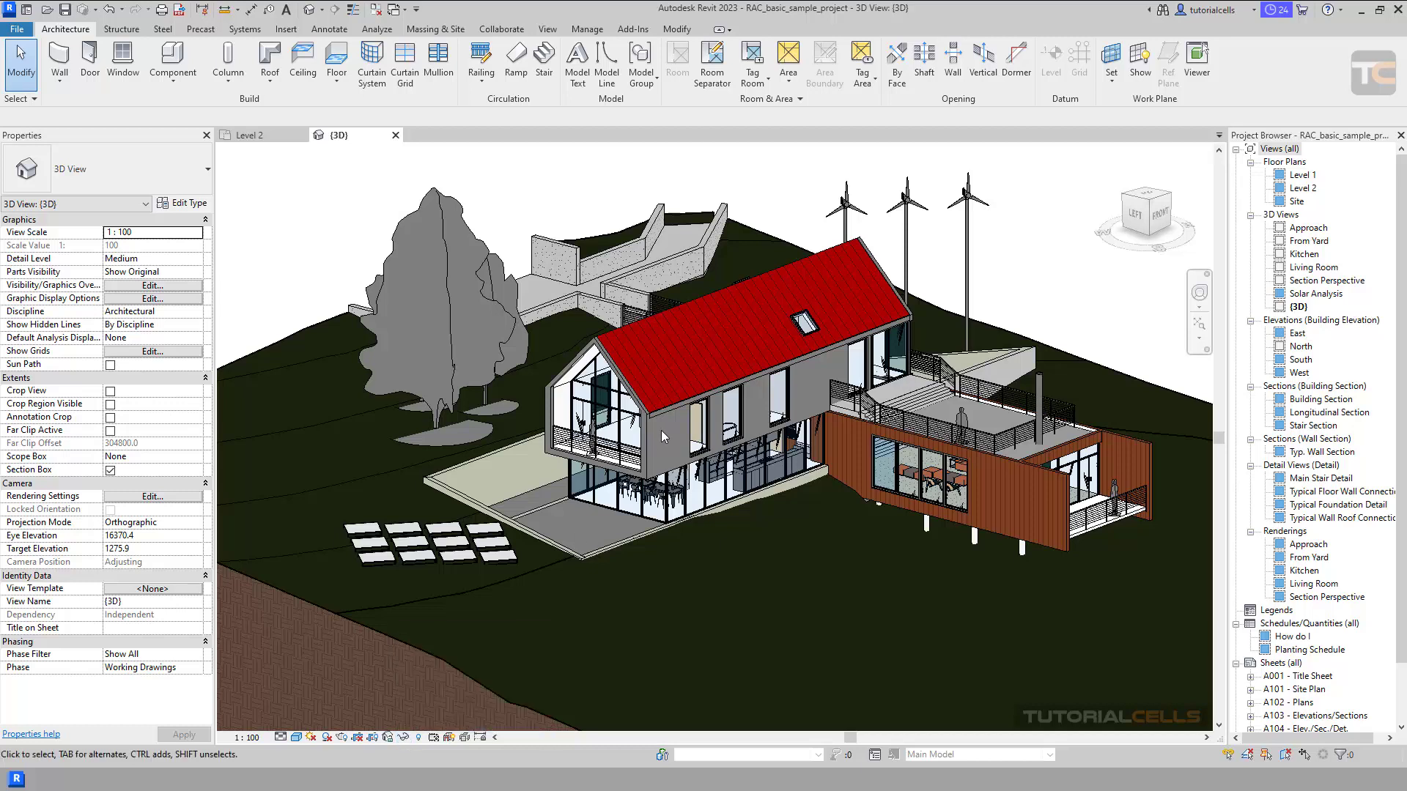
click(663, 438)
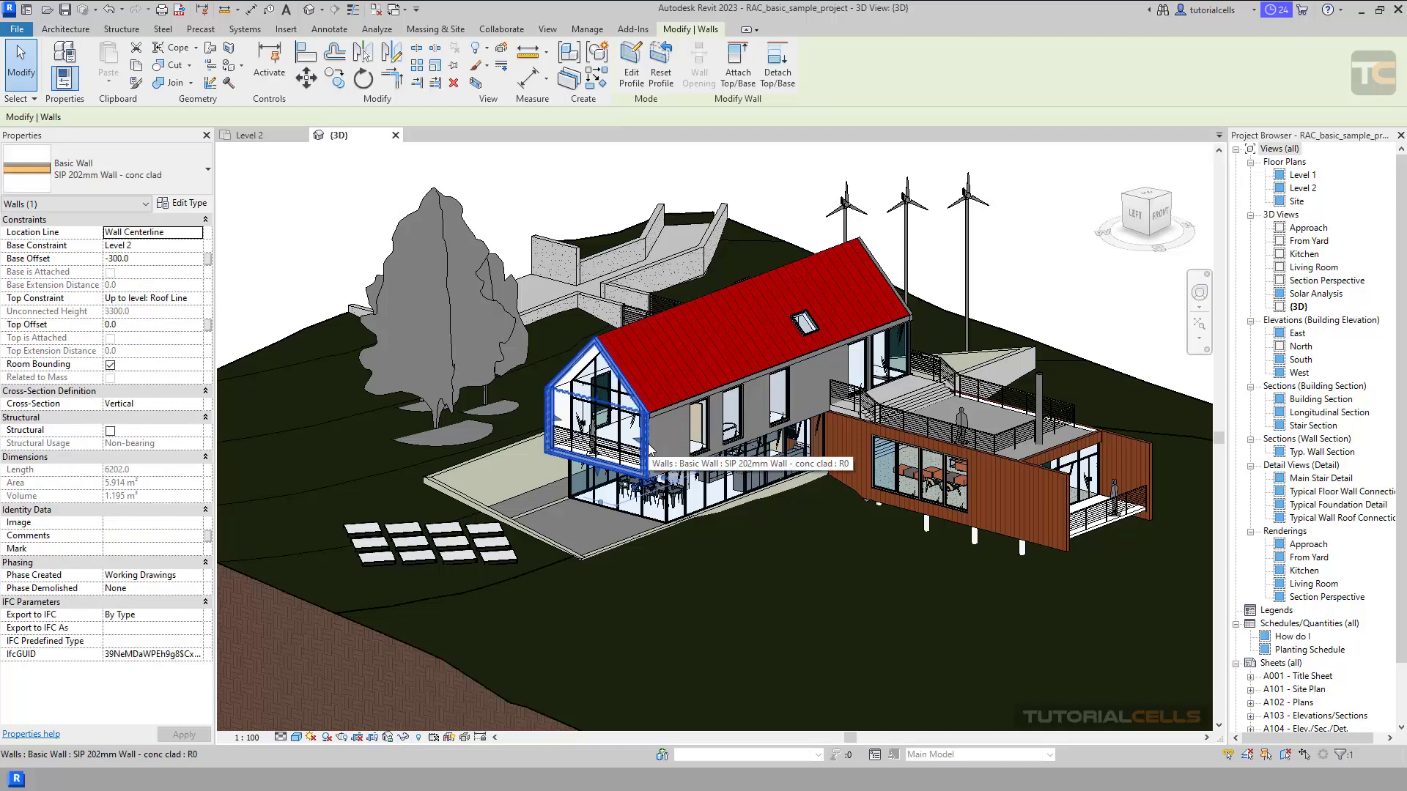
key(Escape)
click(658, 450)
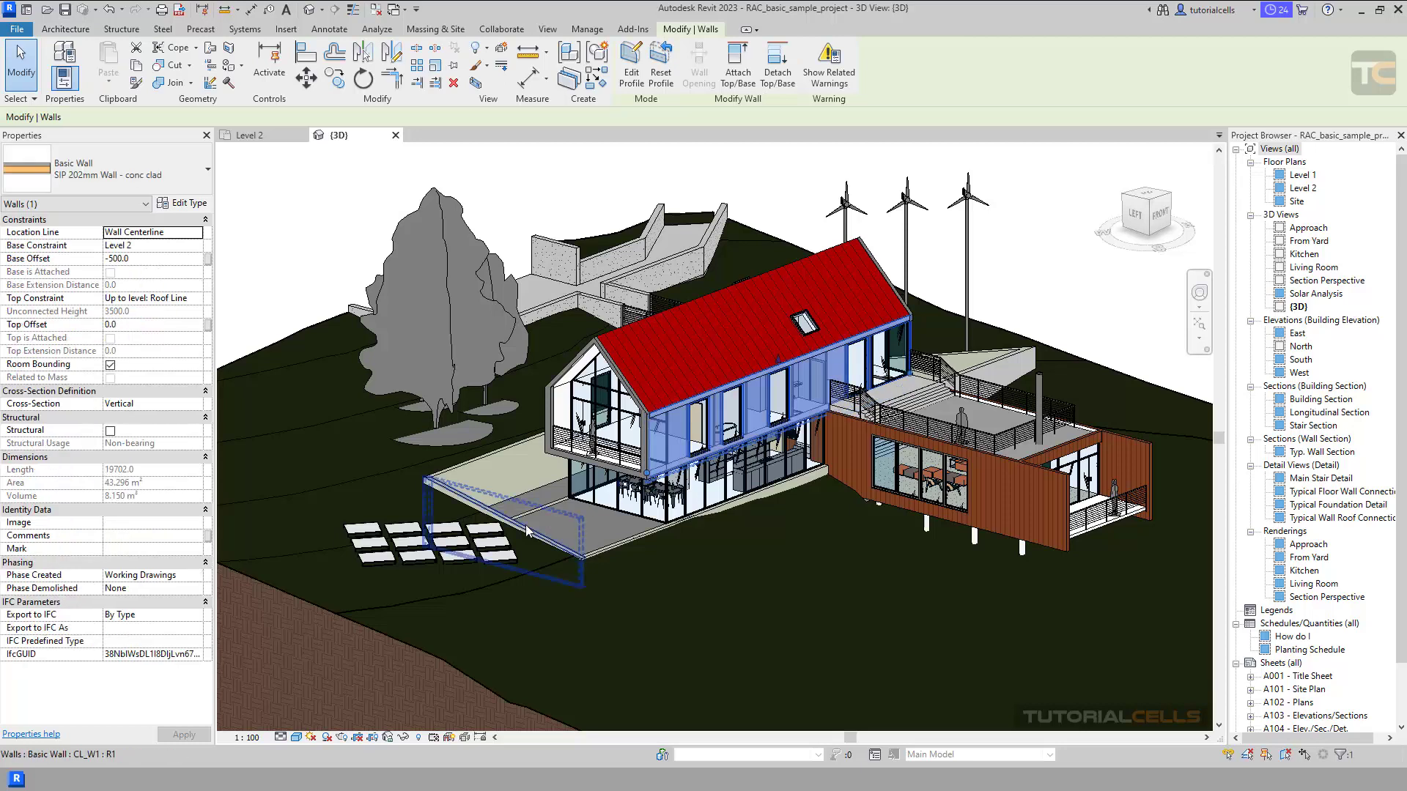
click(403, 736)
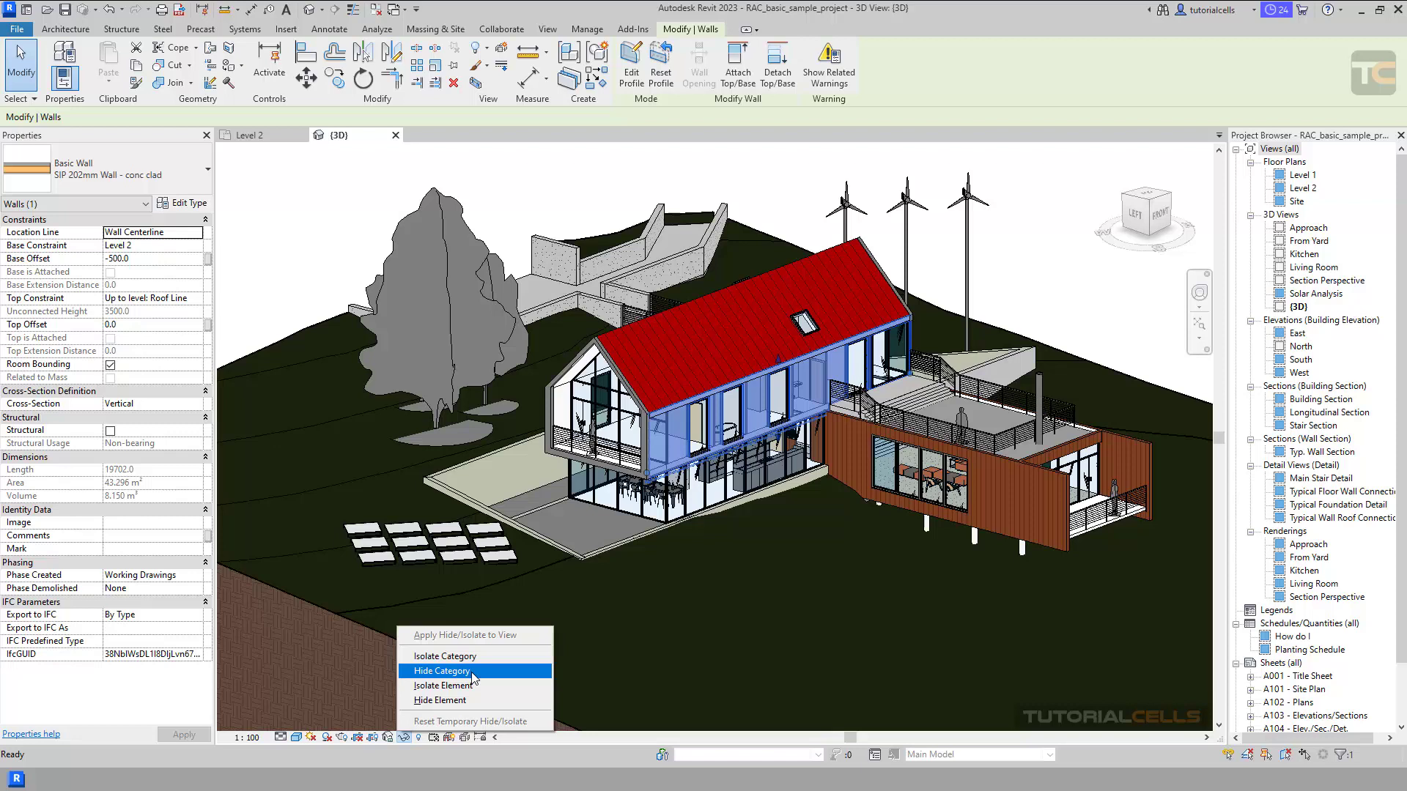
click(480, 700)
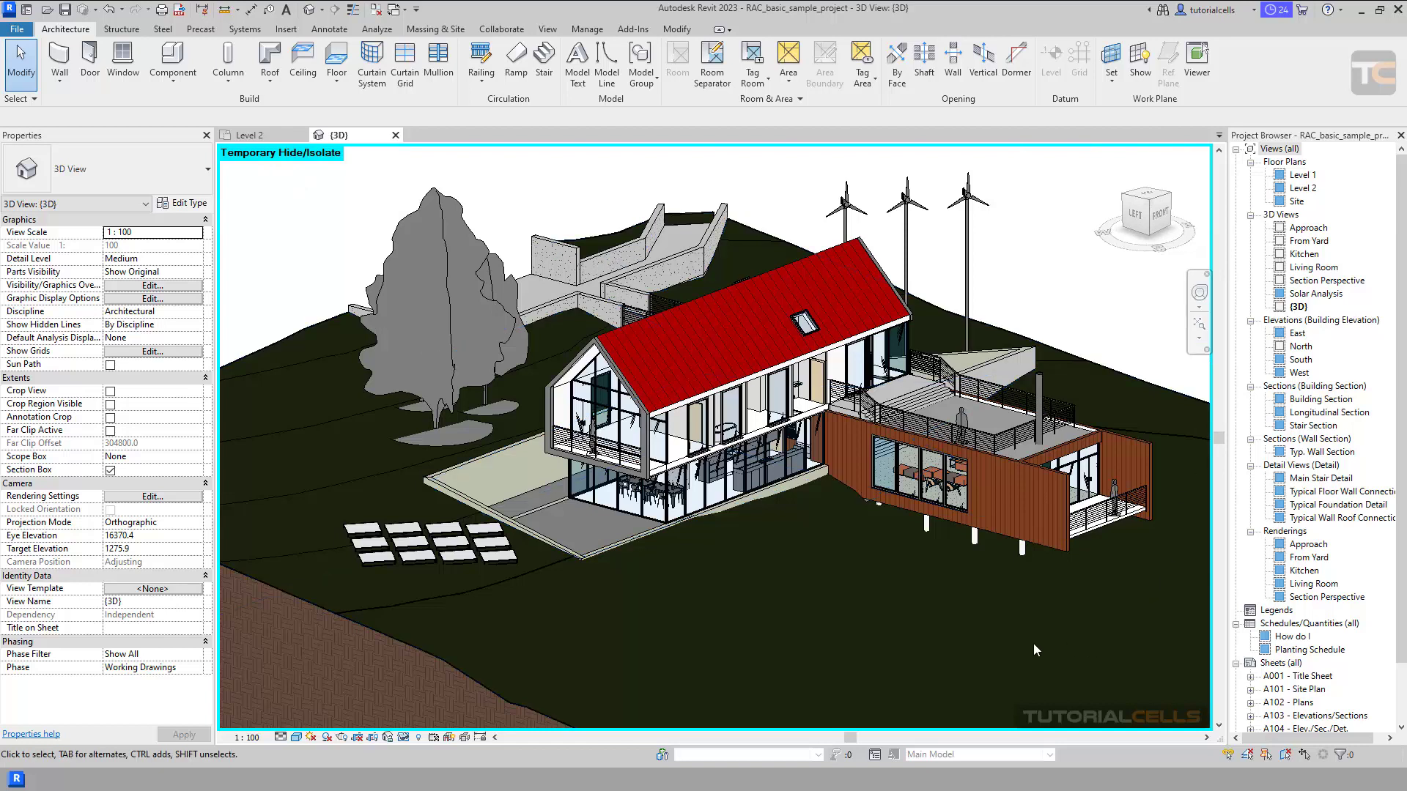
Step: Reset the temporary hide on the side wall and check the hide and isolate options with nothing selected
click(406, 740)
click(422, 725)
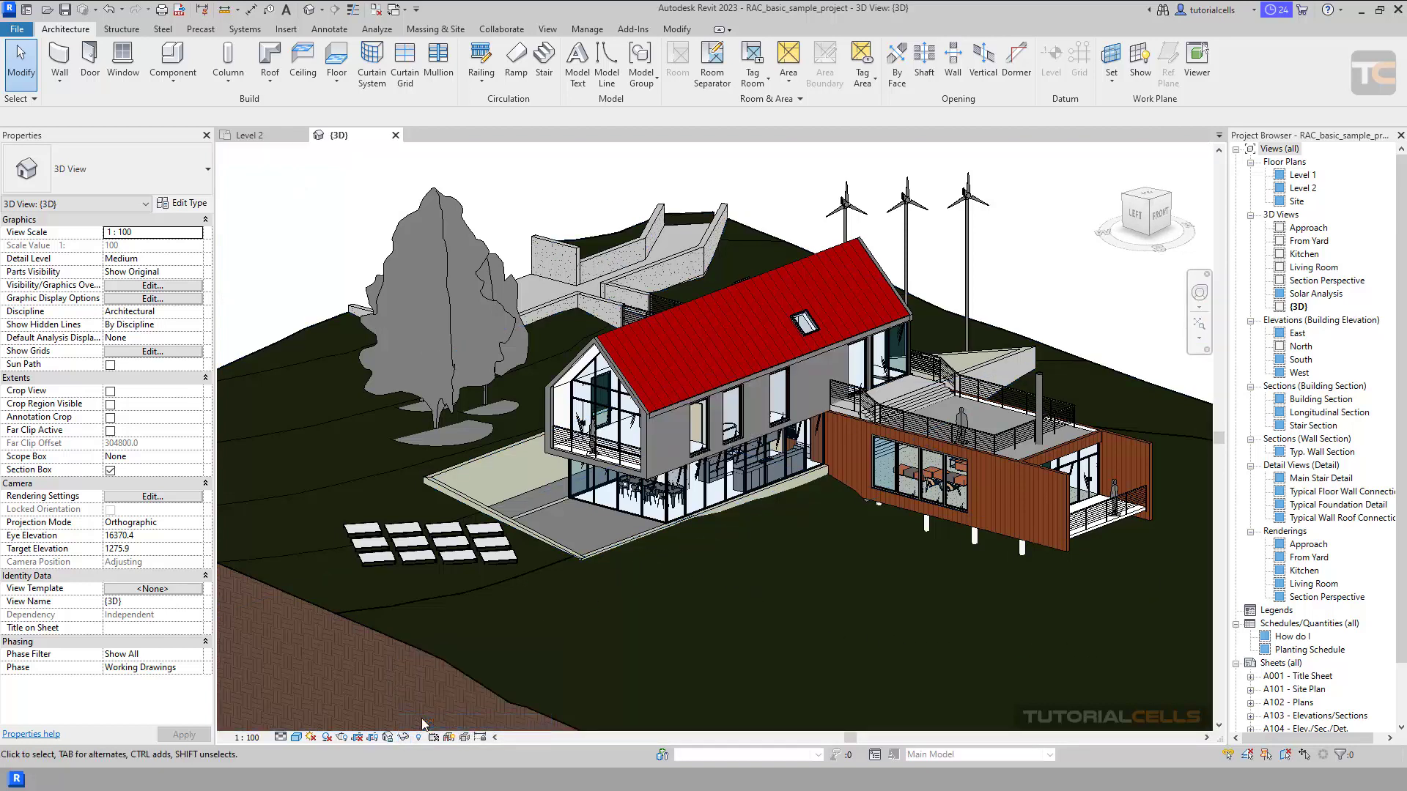
click(407, 738)
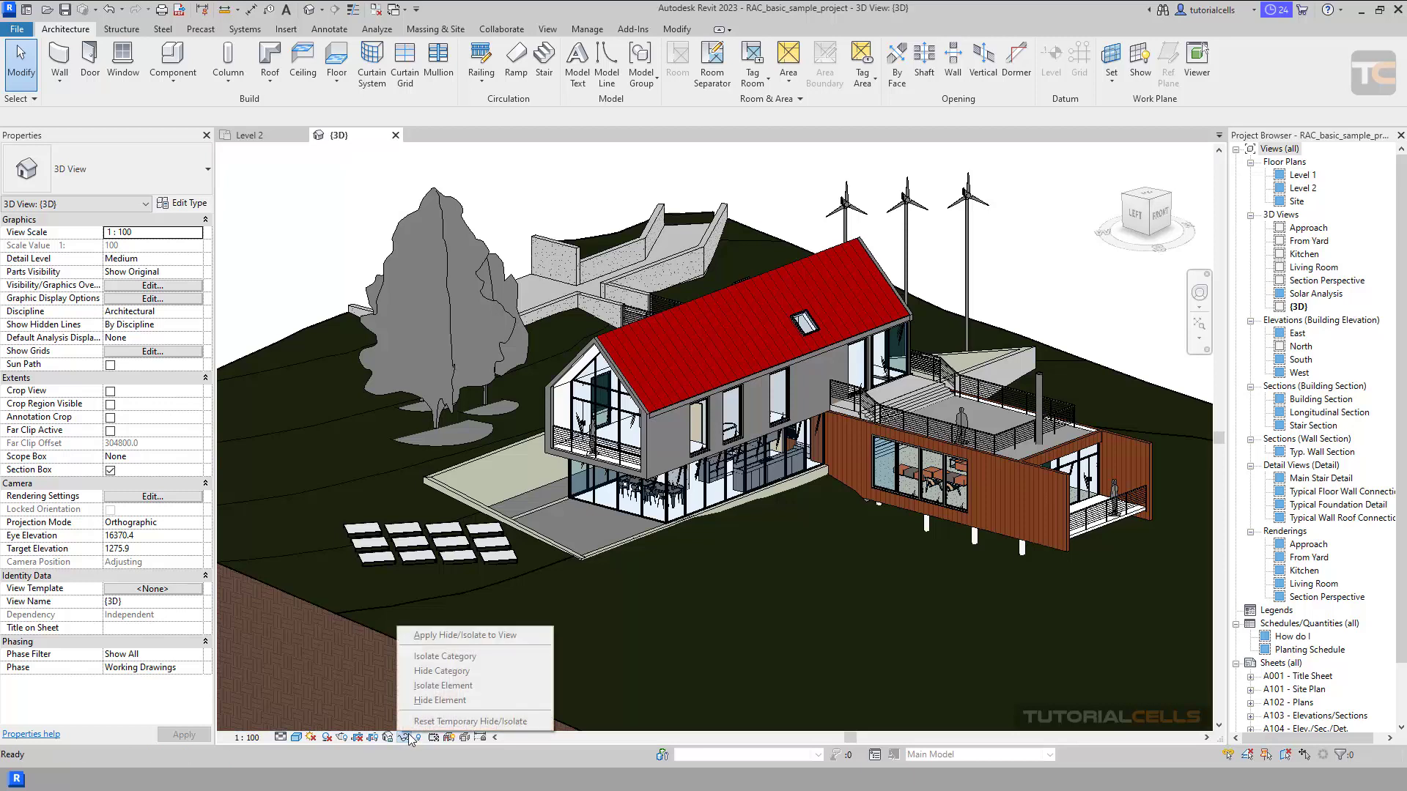
click(1051, 204)
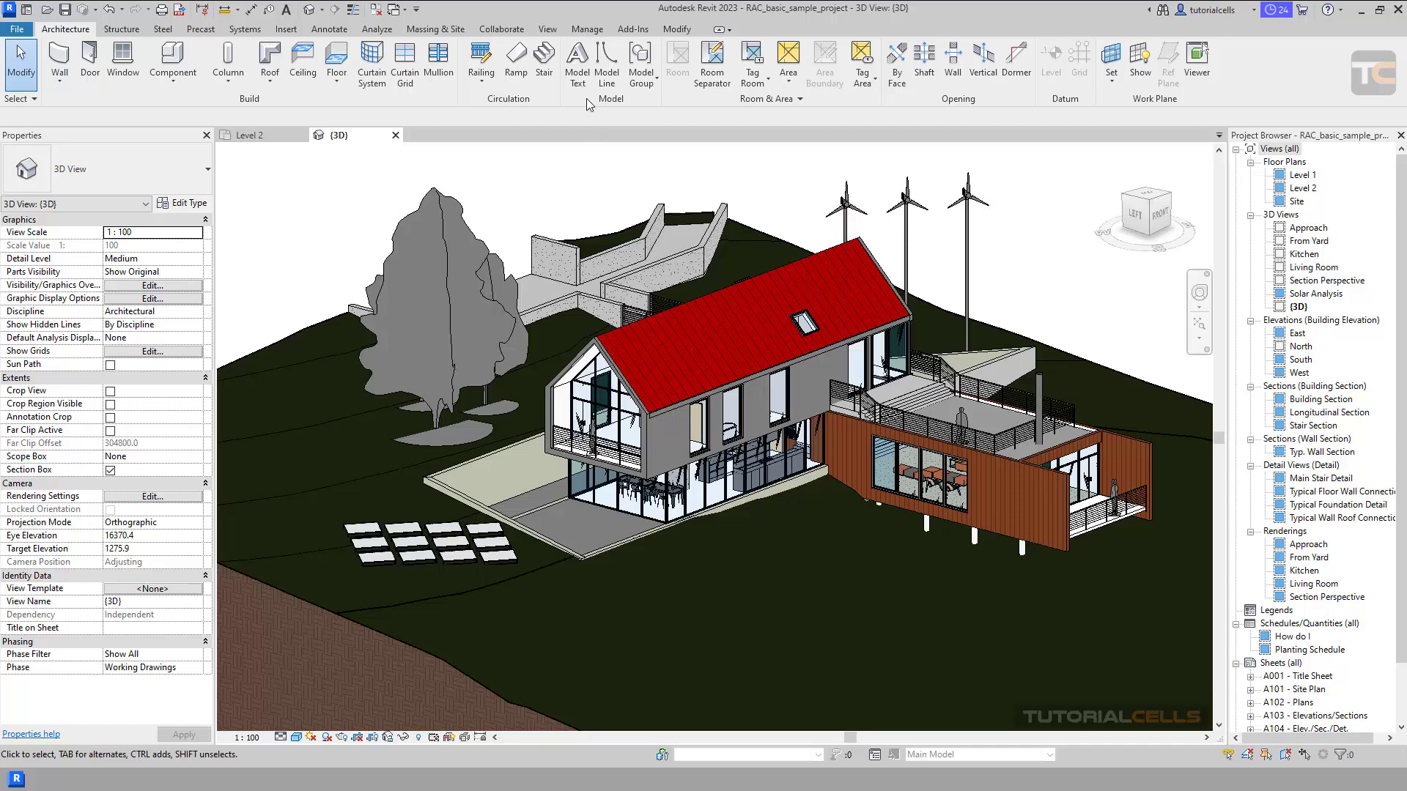
Step: Hide only the red SG Metal Panels roof element in the 3D view, using the permanent hide instead of the temporary one
click(716, 335)
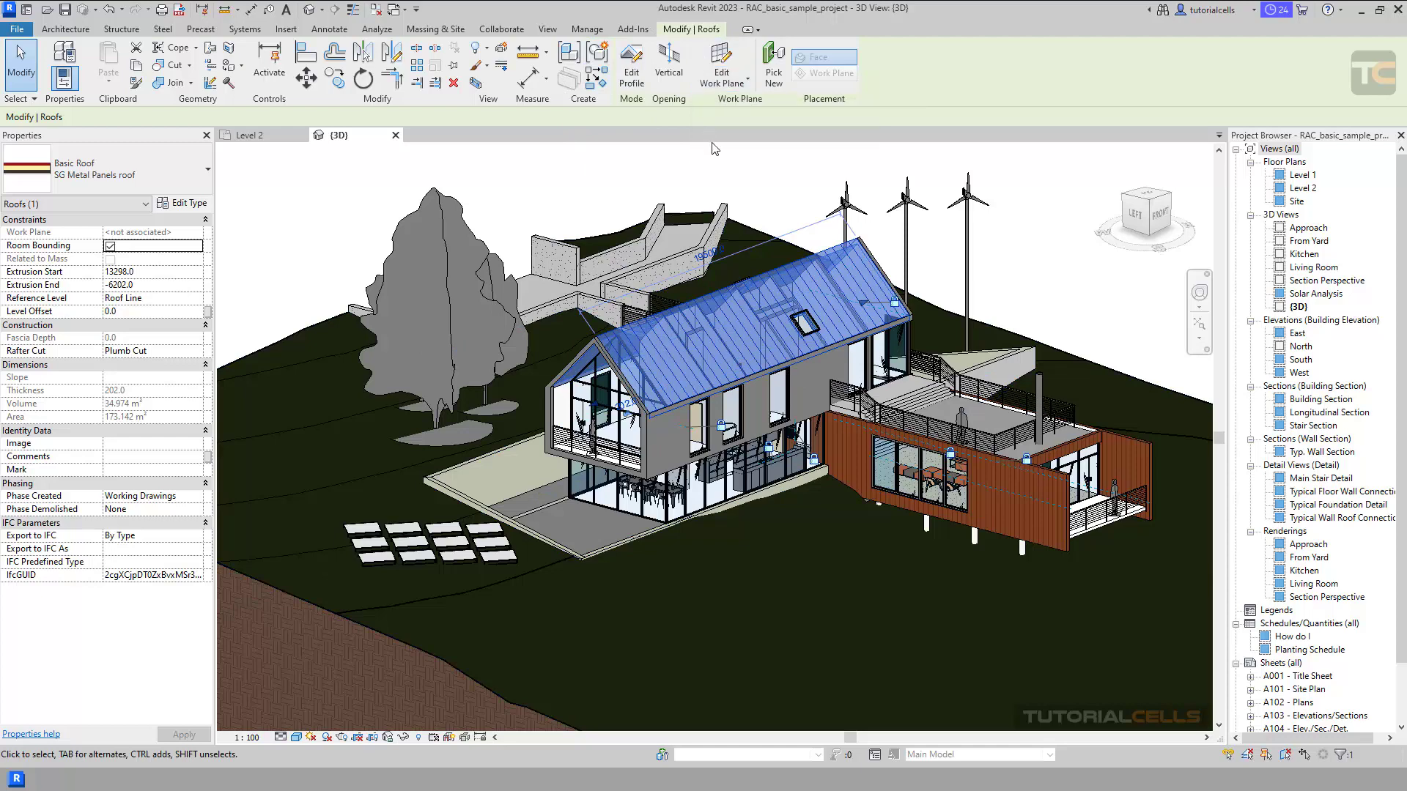
key(Escape)
click(764, 304)
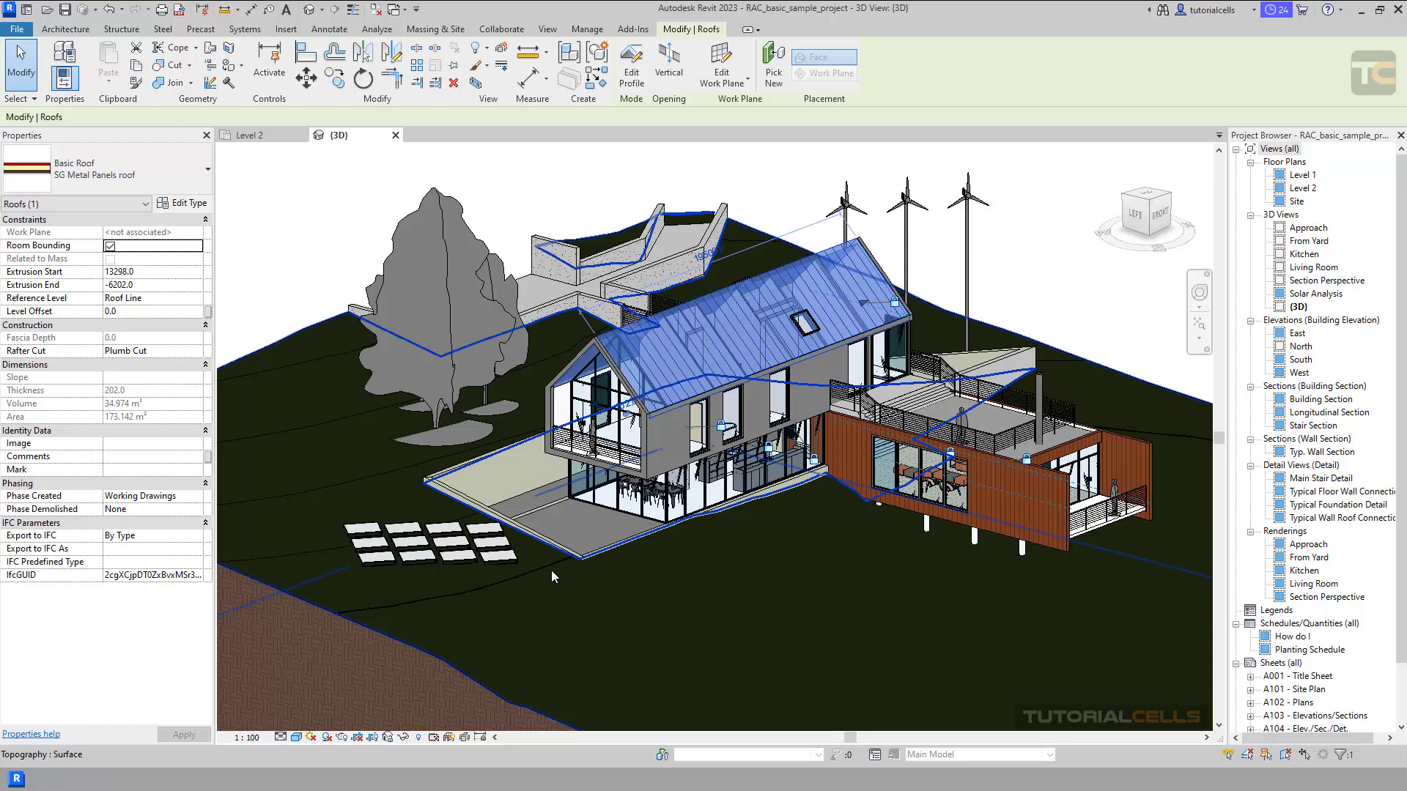
click(404, 738)
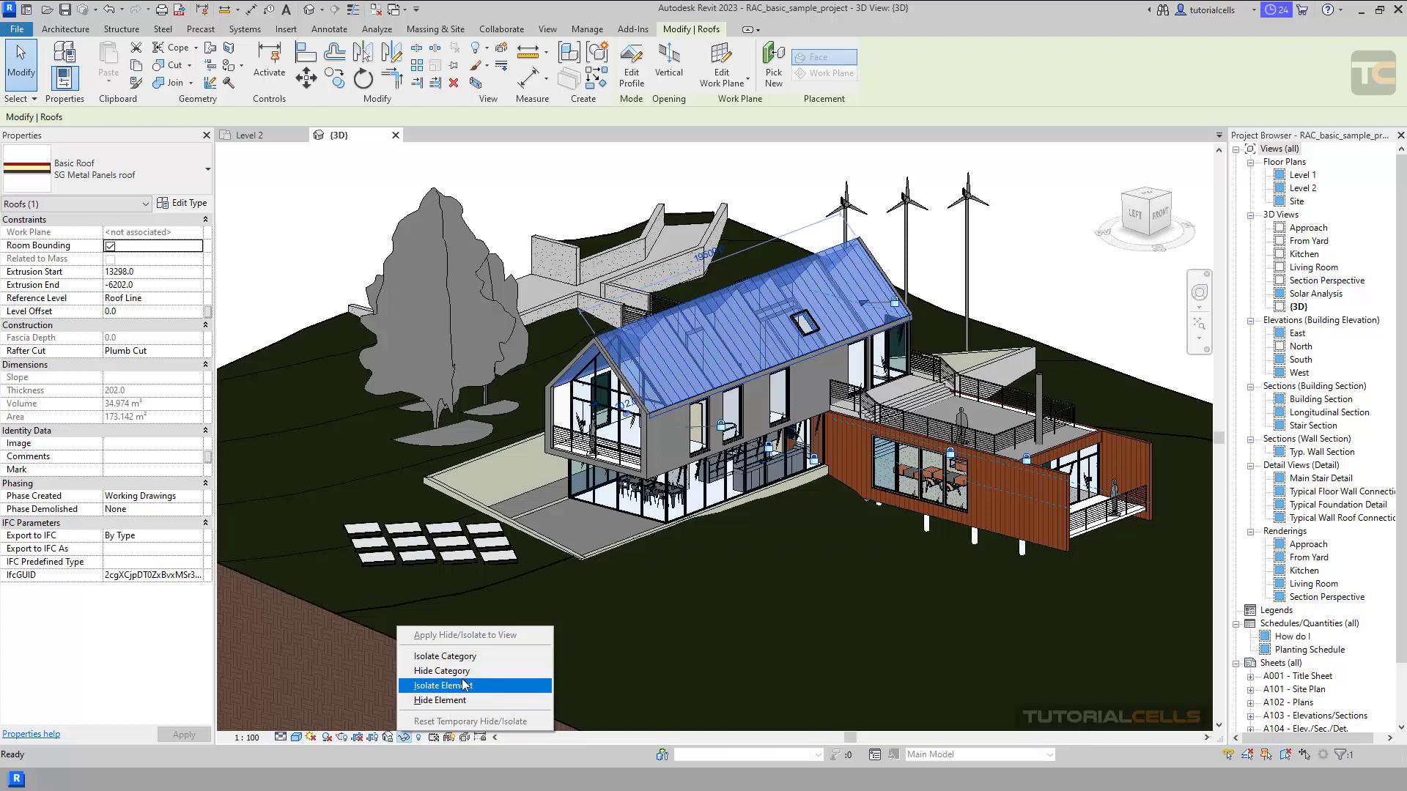
click(539, 755)
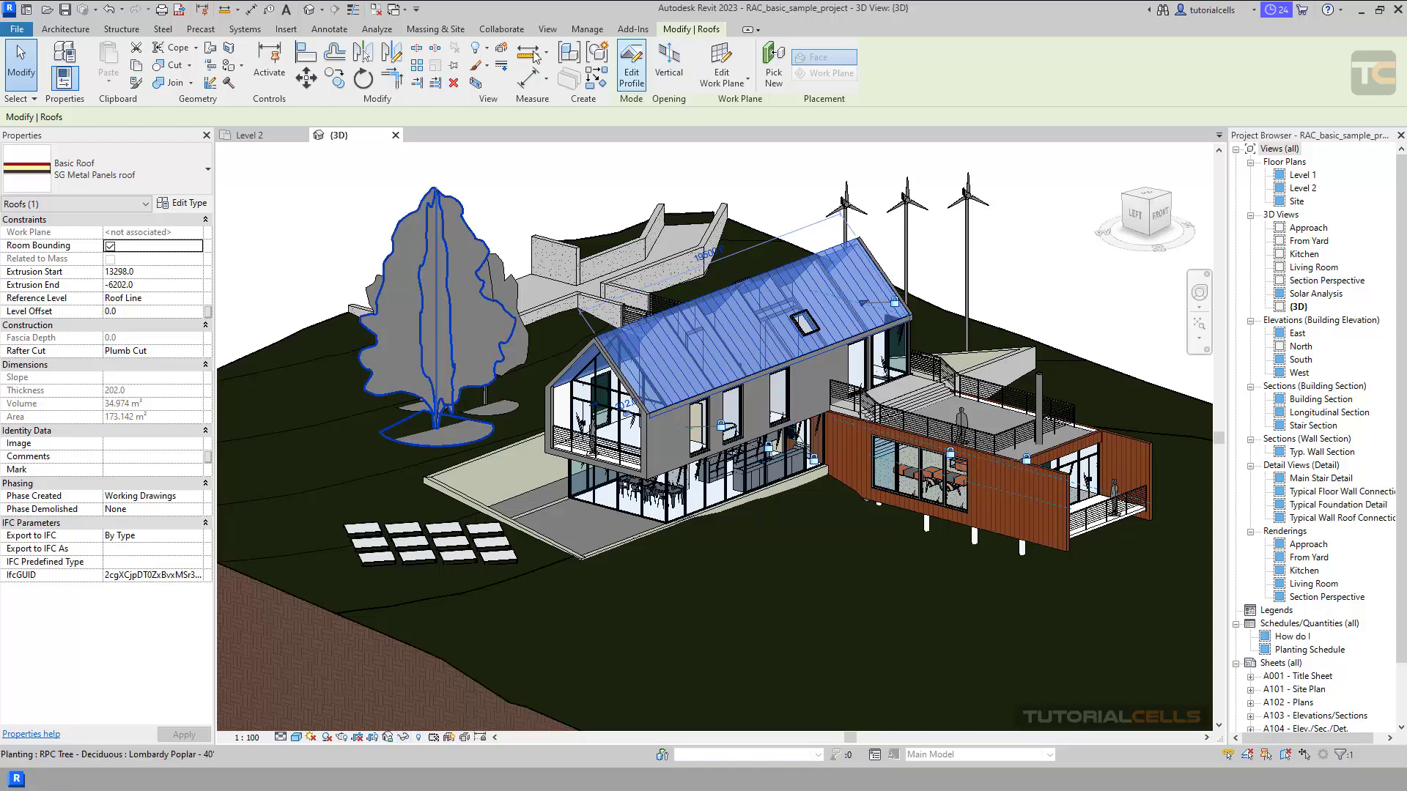
click(488, 53)
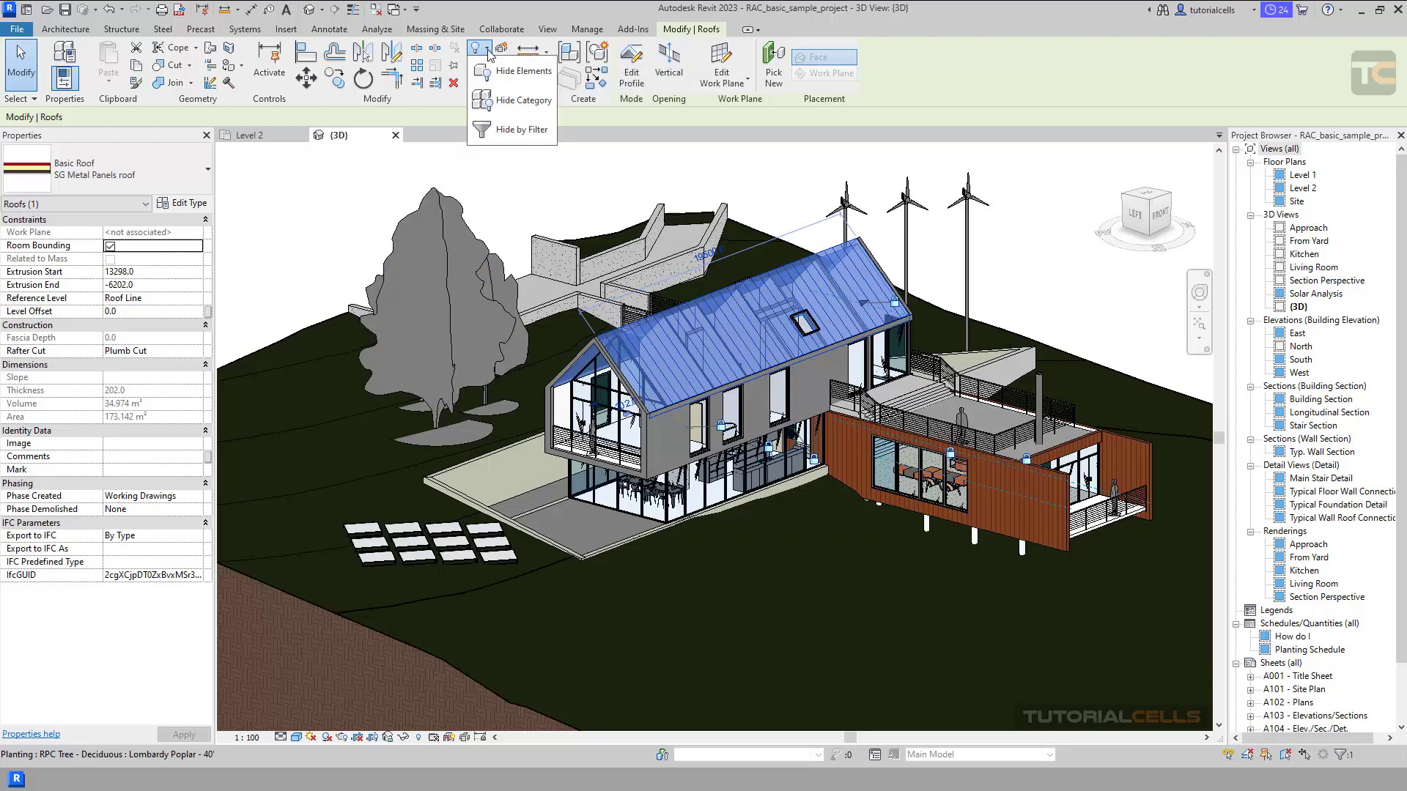
click(520, 78)
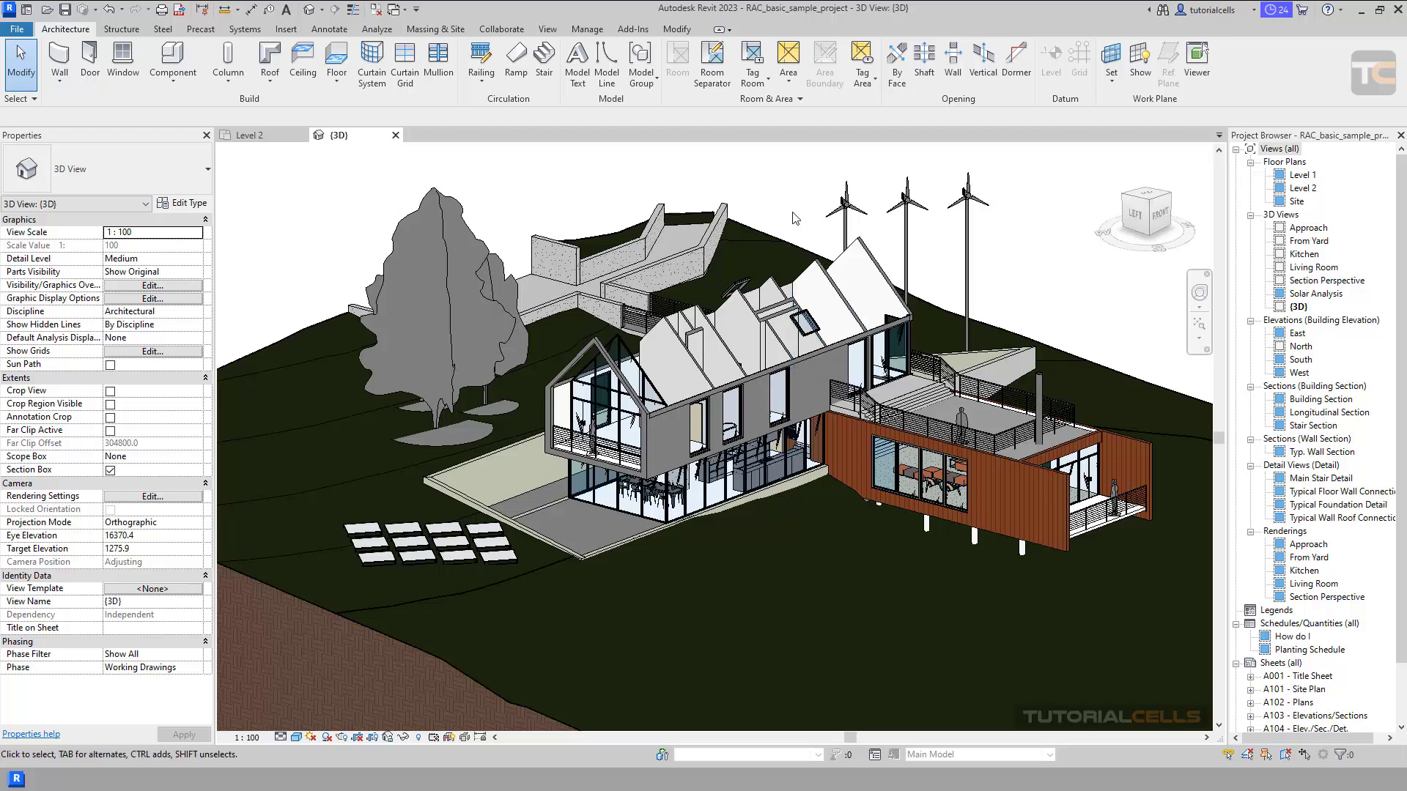
Step: Reveal the hidden elements in the 3D view to examine them, and return to the normal display
click(417, 738)
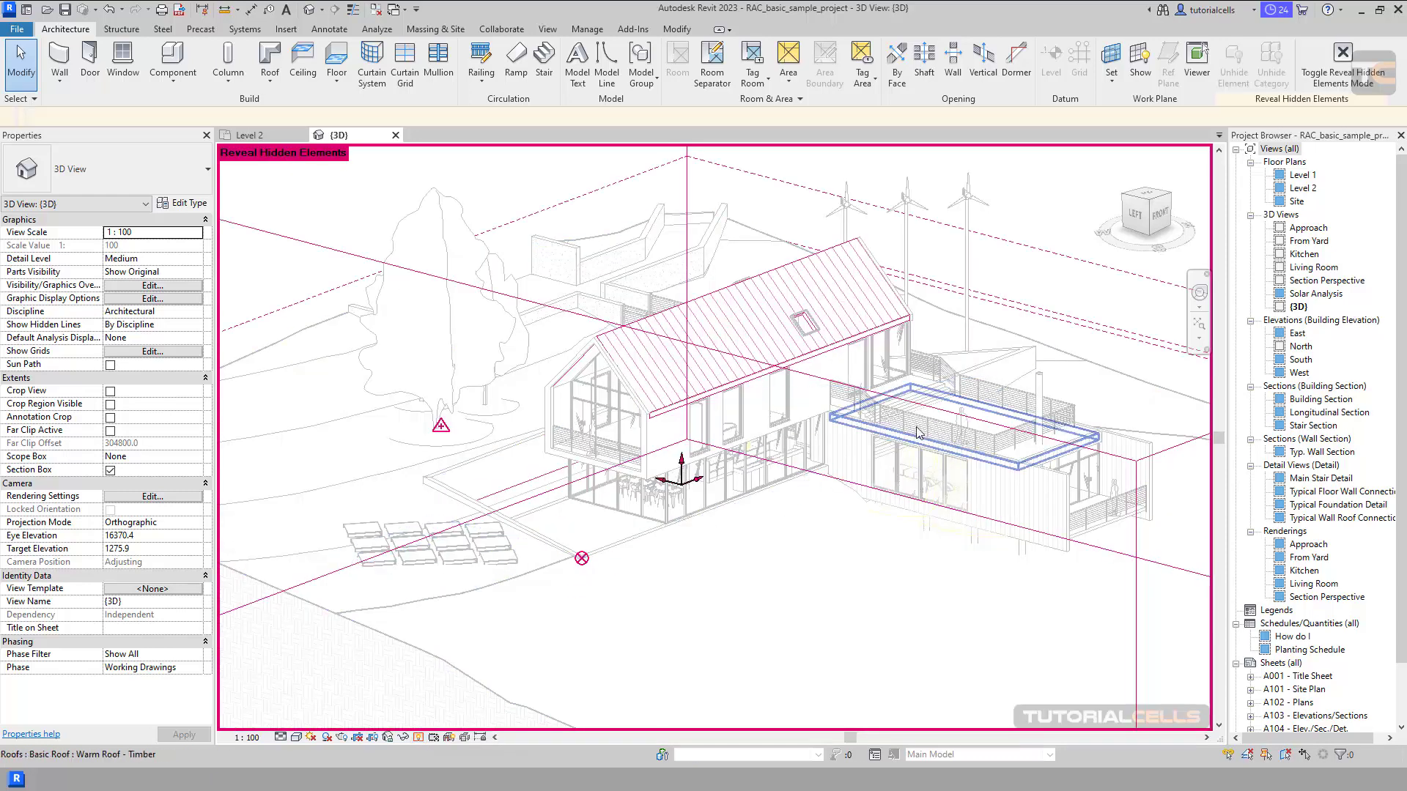
scroll(996, 330, down, 1)
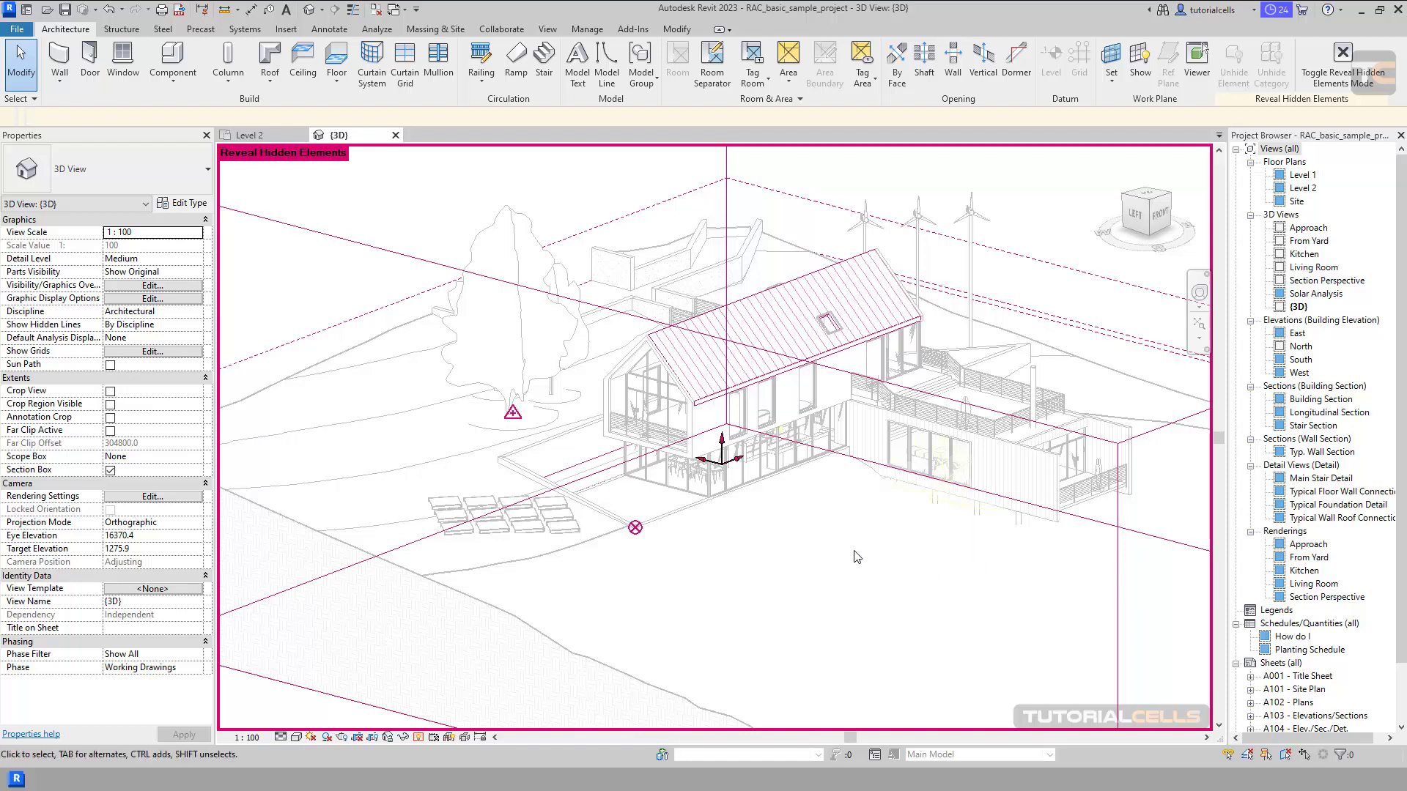
key(r)
key(h)
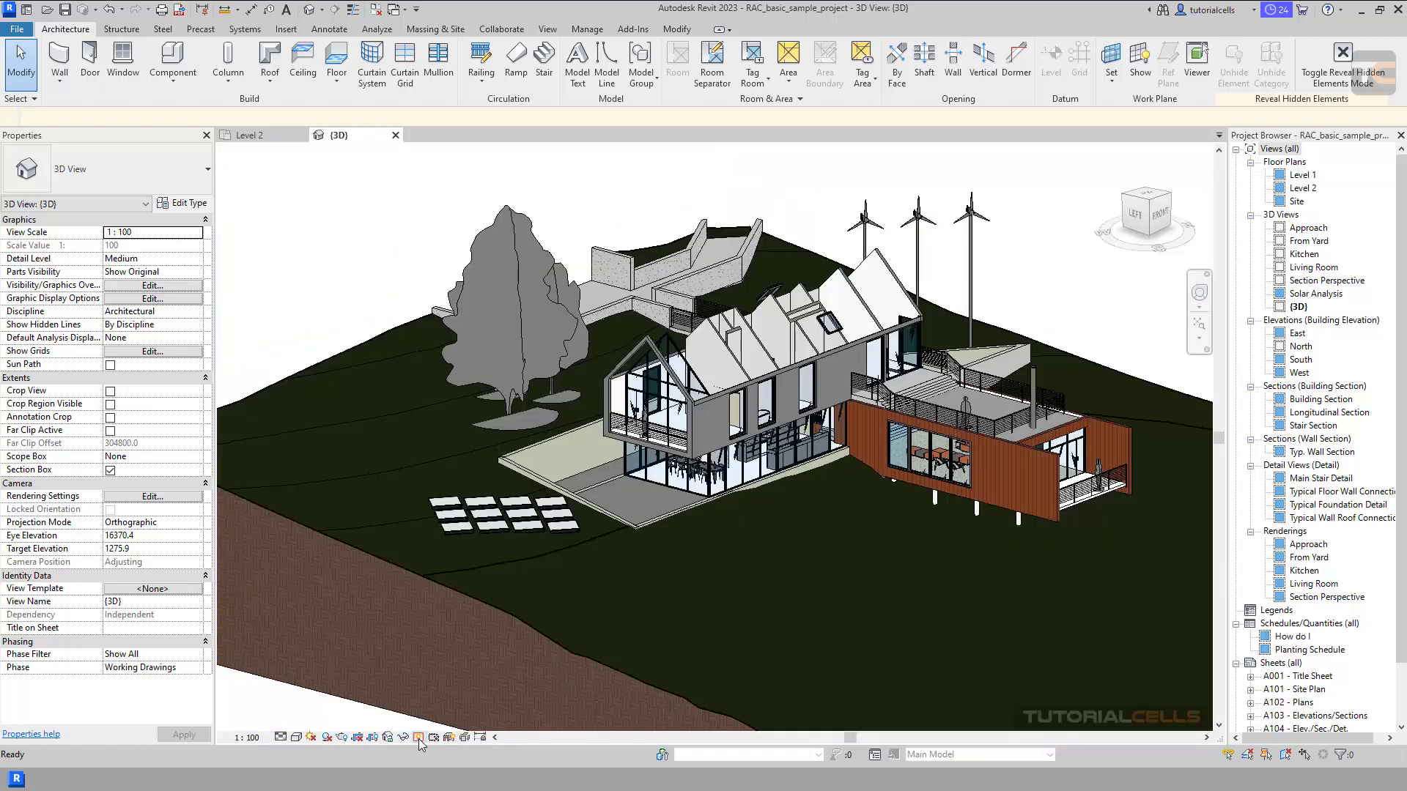
Step: Temporarily hide the long upper-floor side wall element while the roof is hidden
click(699, 442)
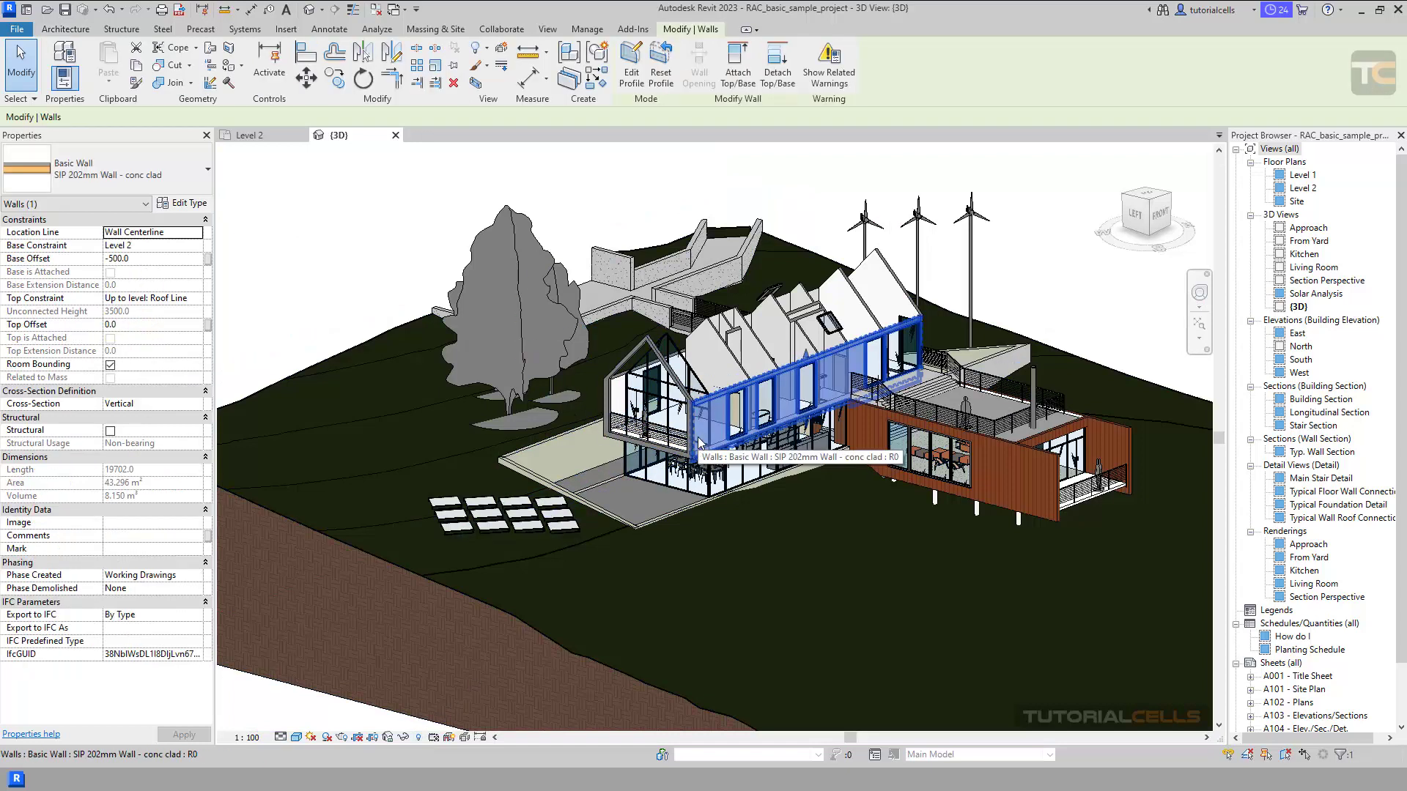
click(403, 737)
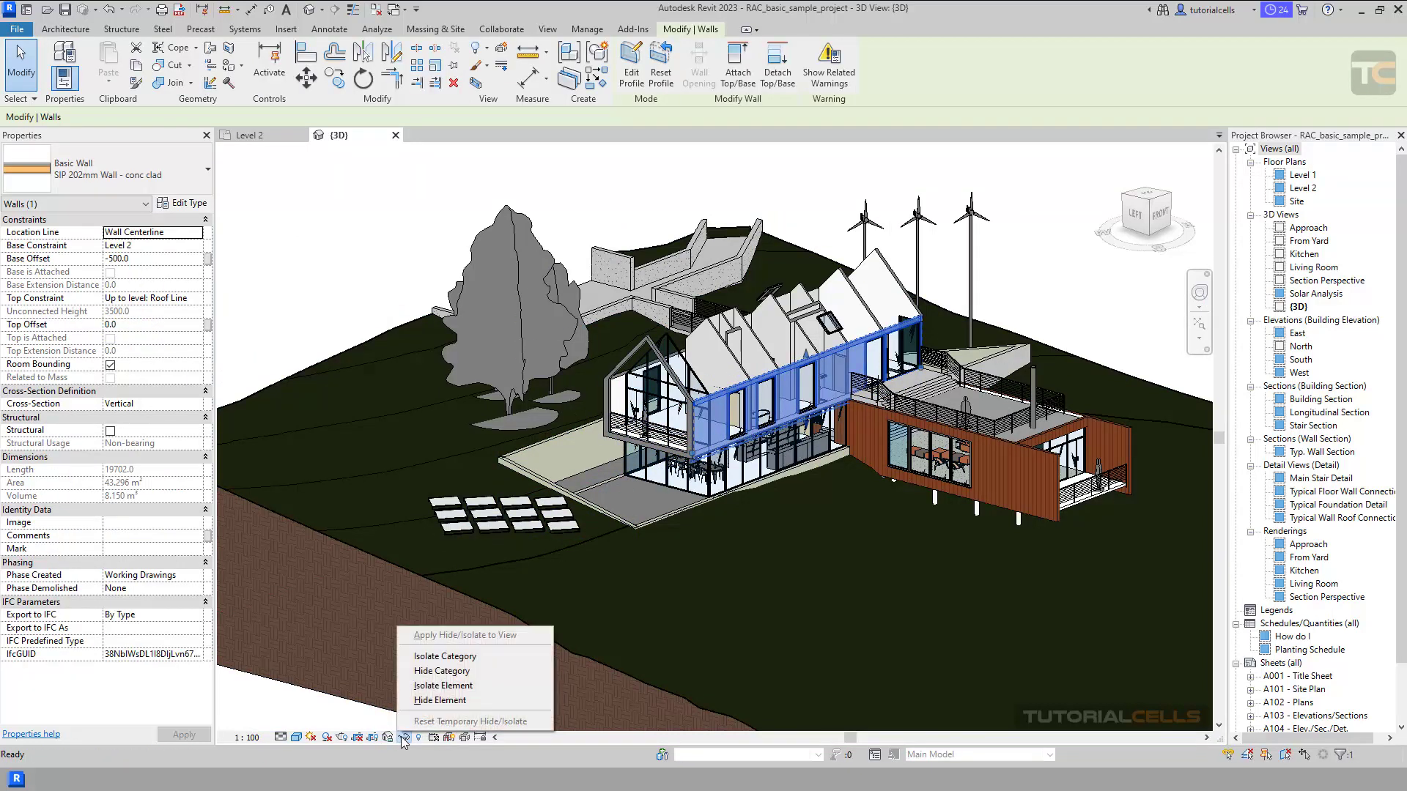
click(464, 702)
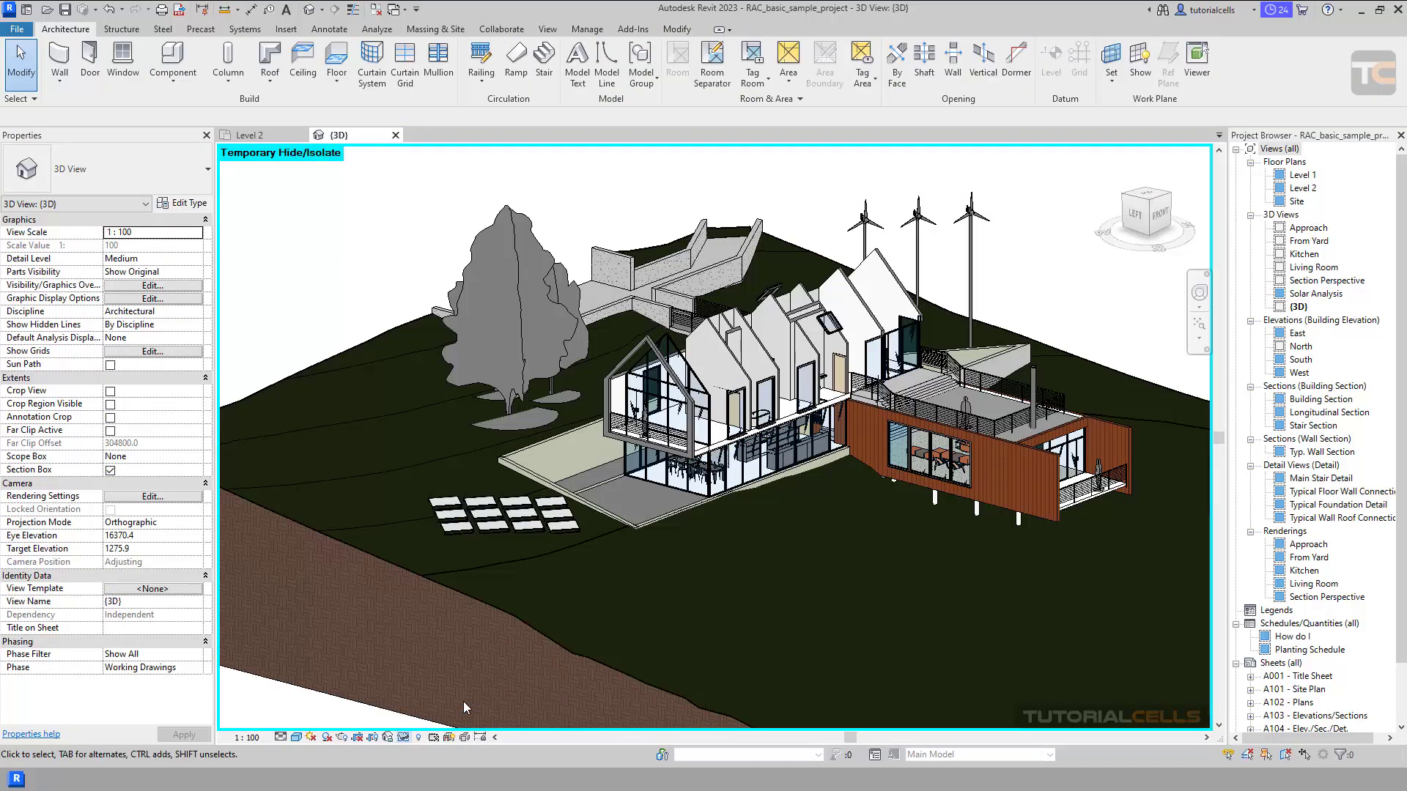
Step: Reveal hidden elements to compare how the hidden roof and the temporarily hidden side wall are marked
click(418, 737)
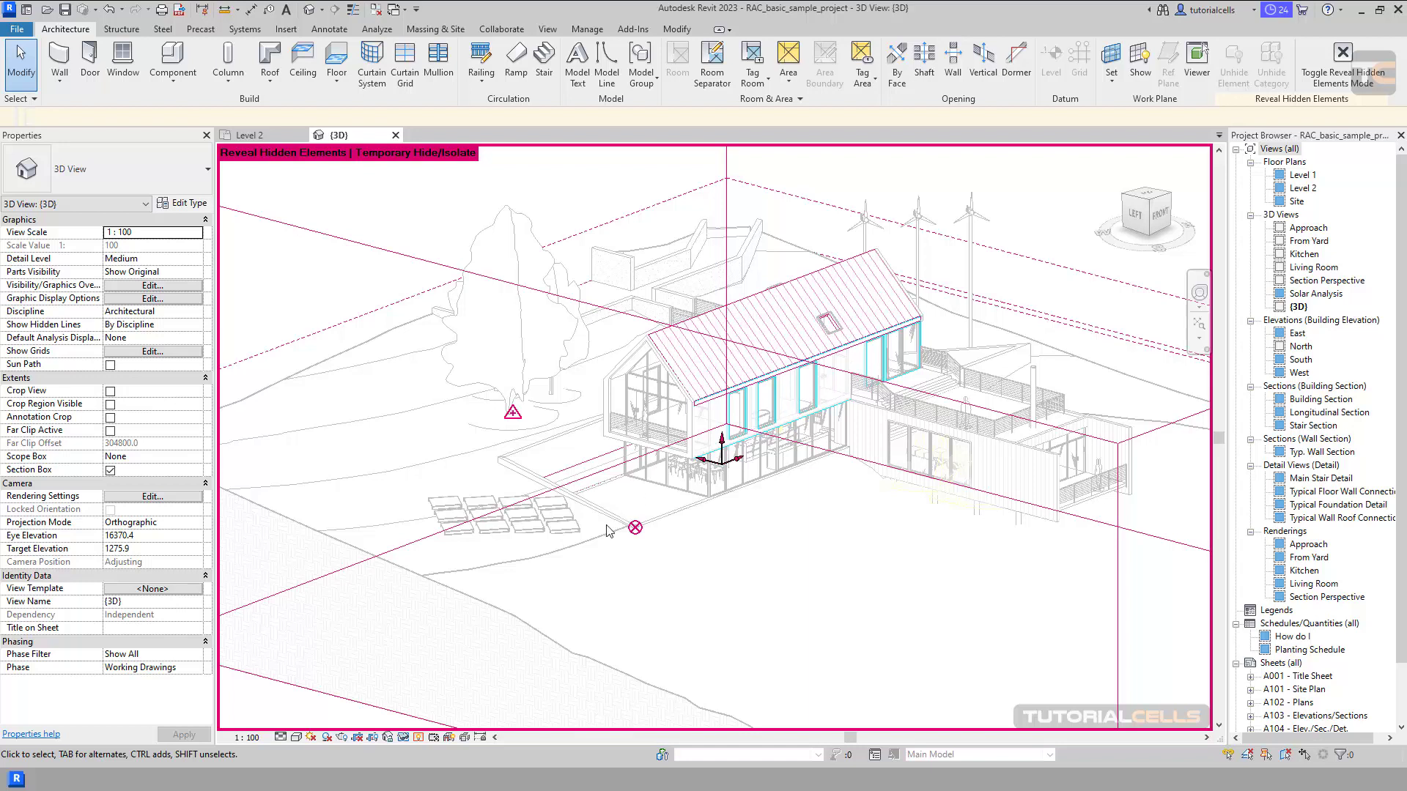
click(702, 367)
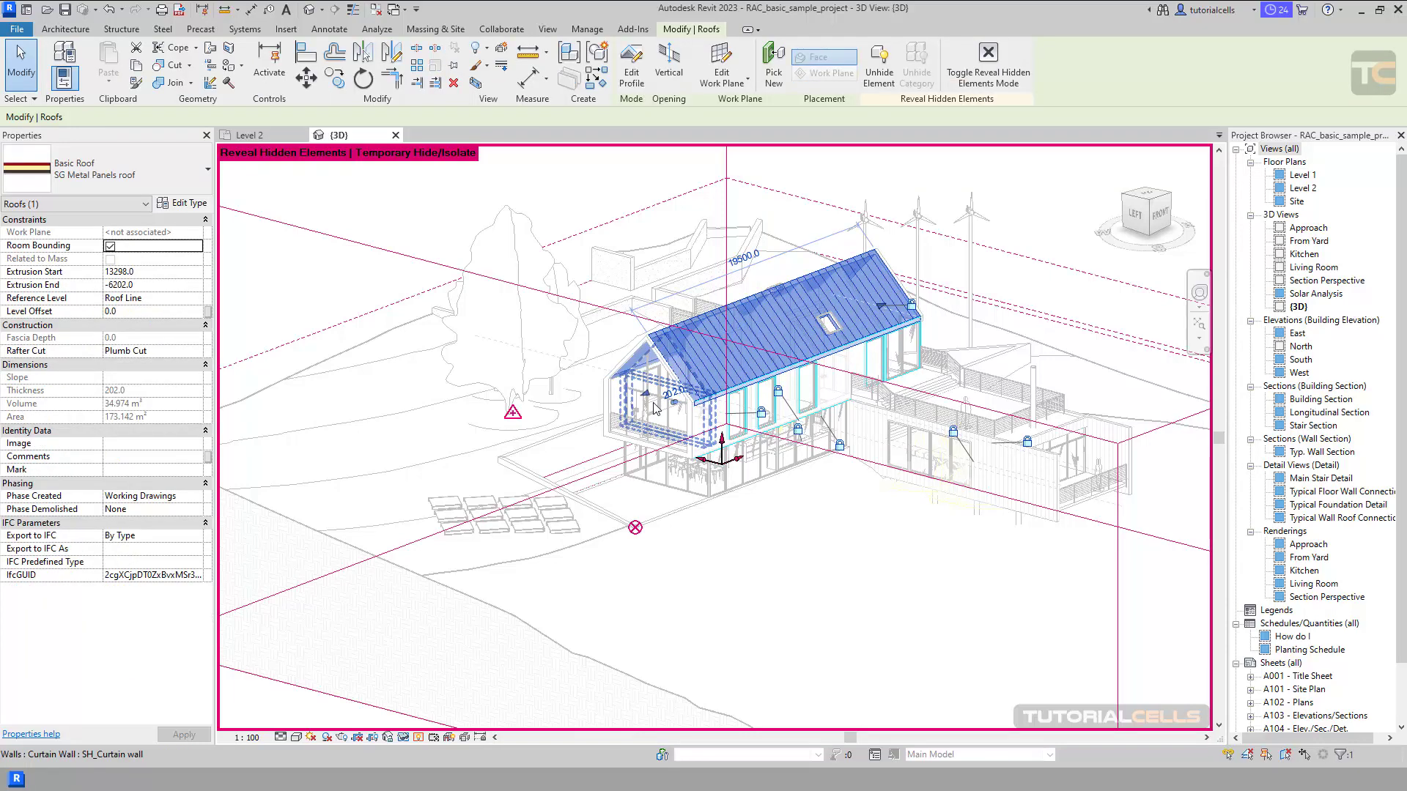
click(420, 739)
click(421, 739)
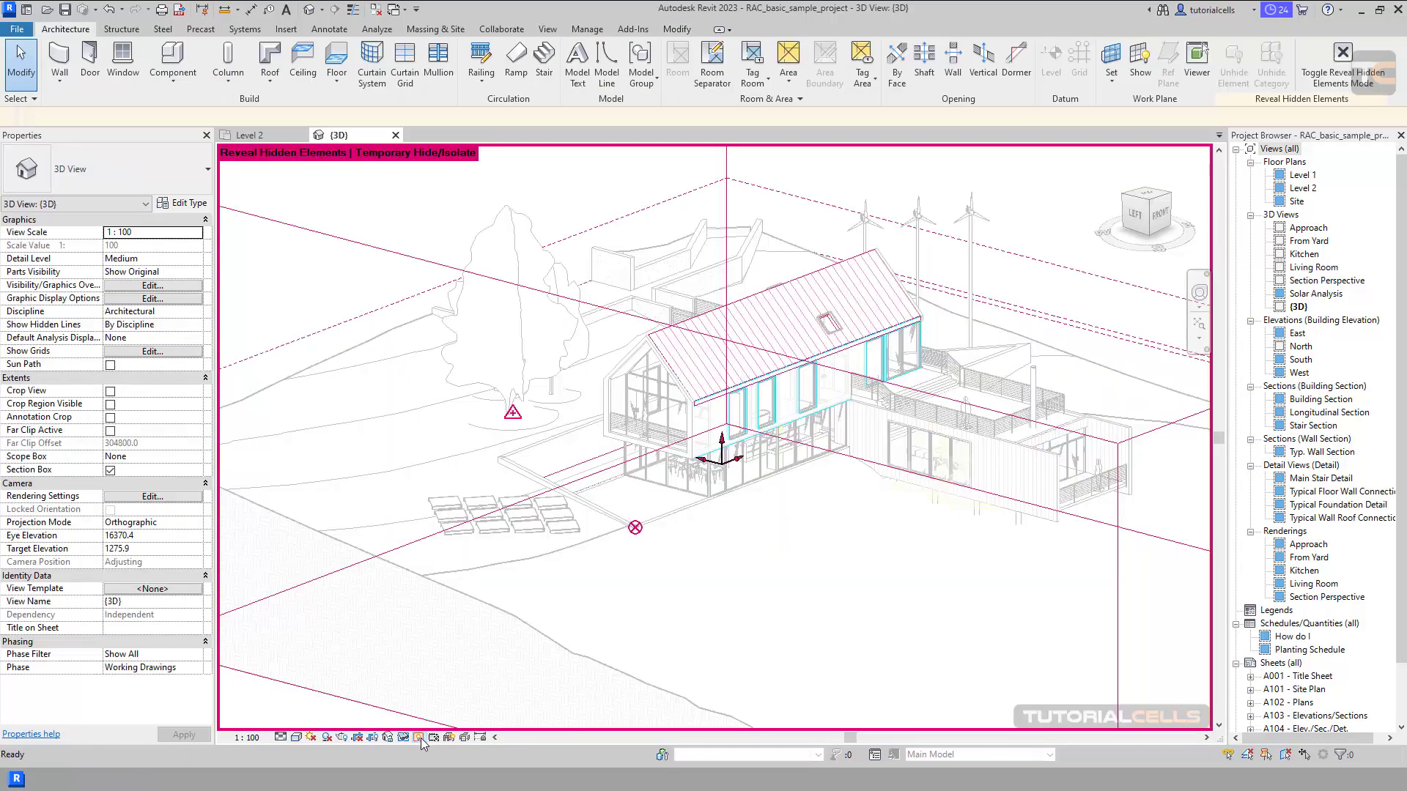
Step: Unhide the SG Metal Panels roof element in the revealed hidden elements
click(775, 352)
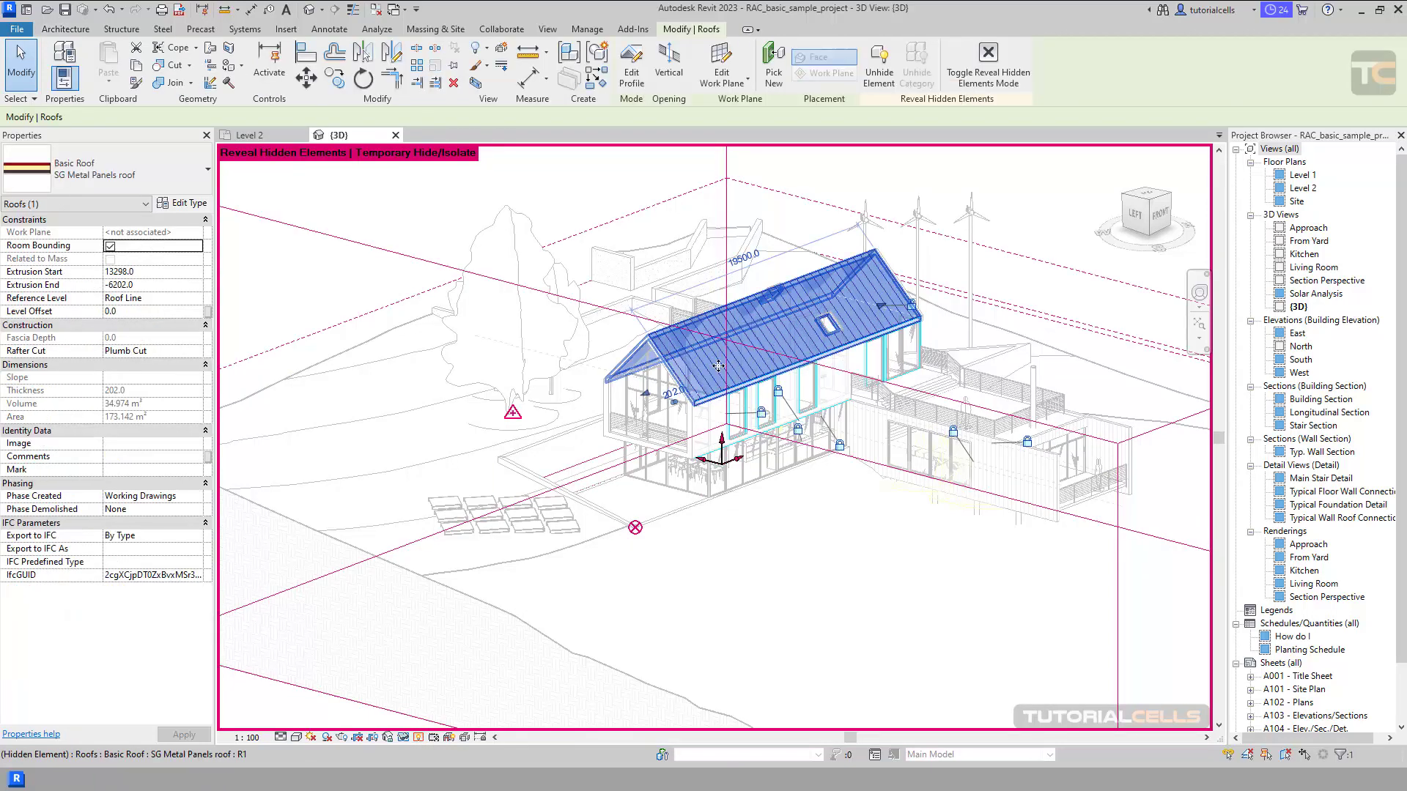
click(488, 51)
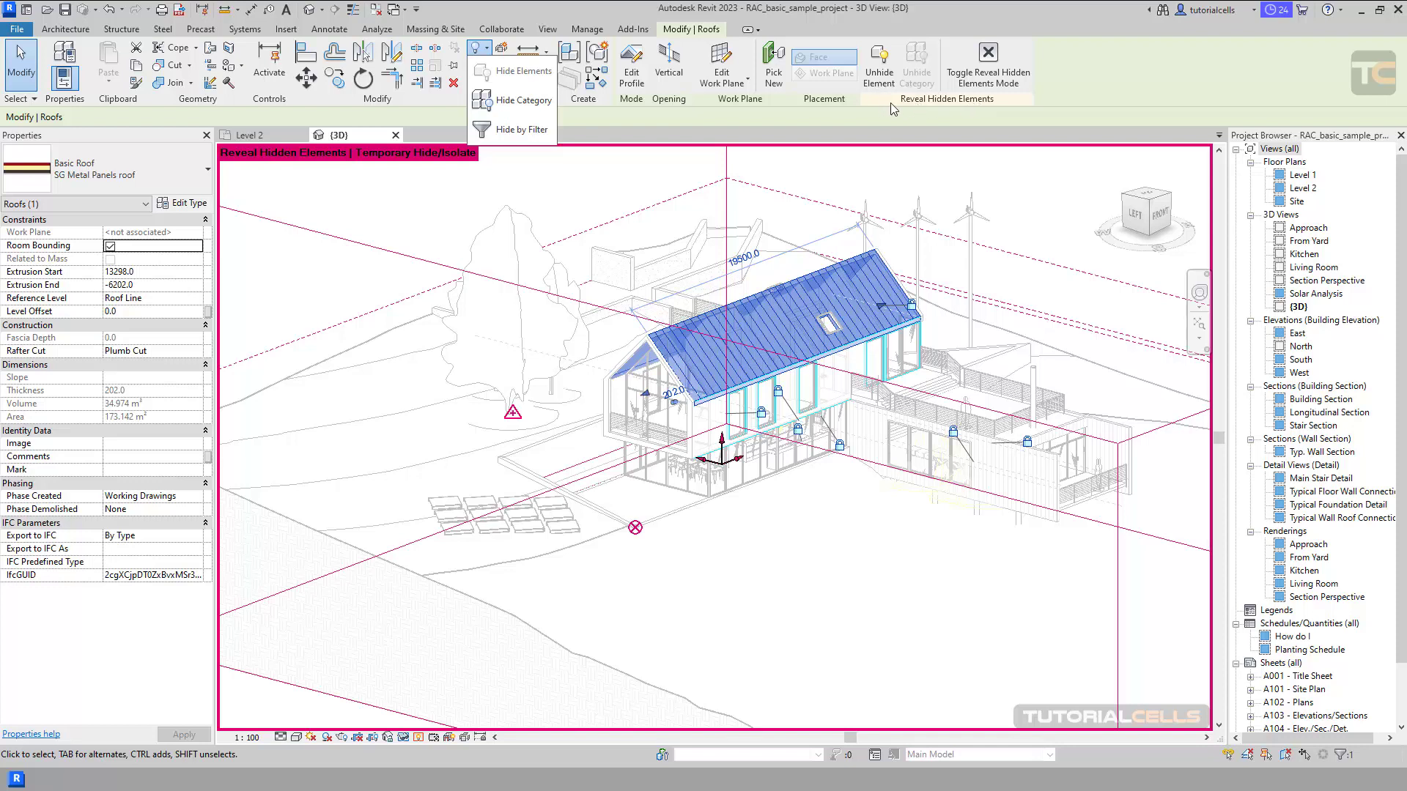
click(879, 66)
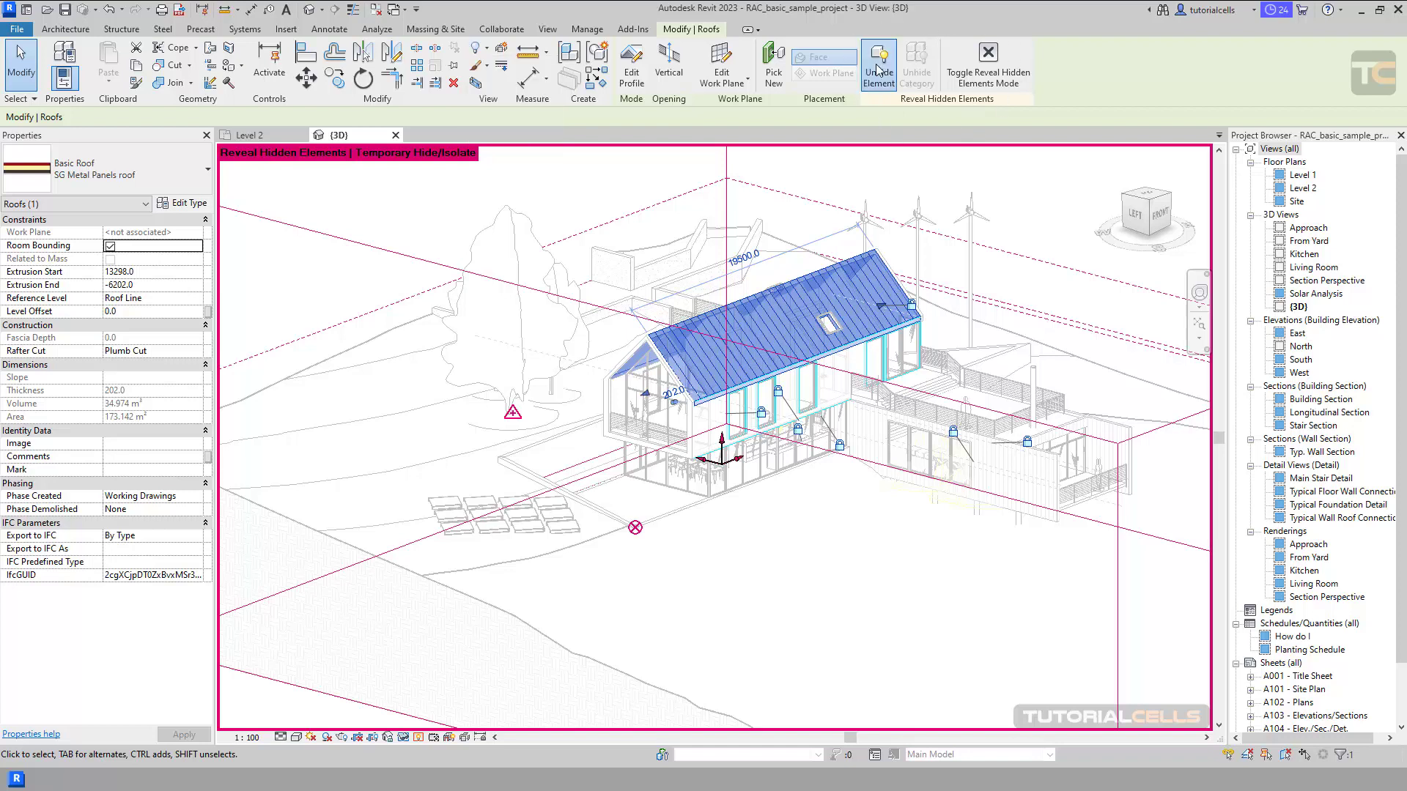
click(900, 196)
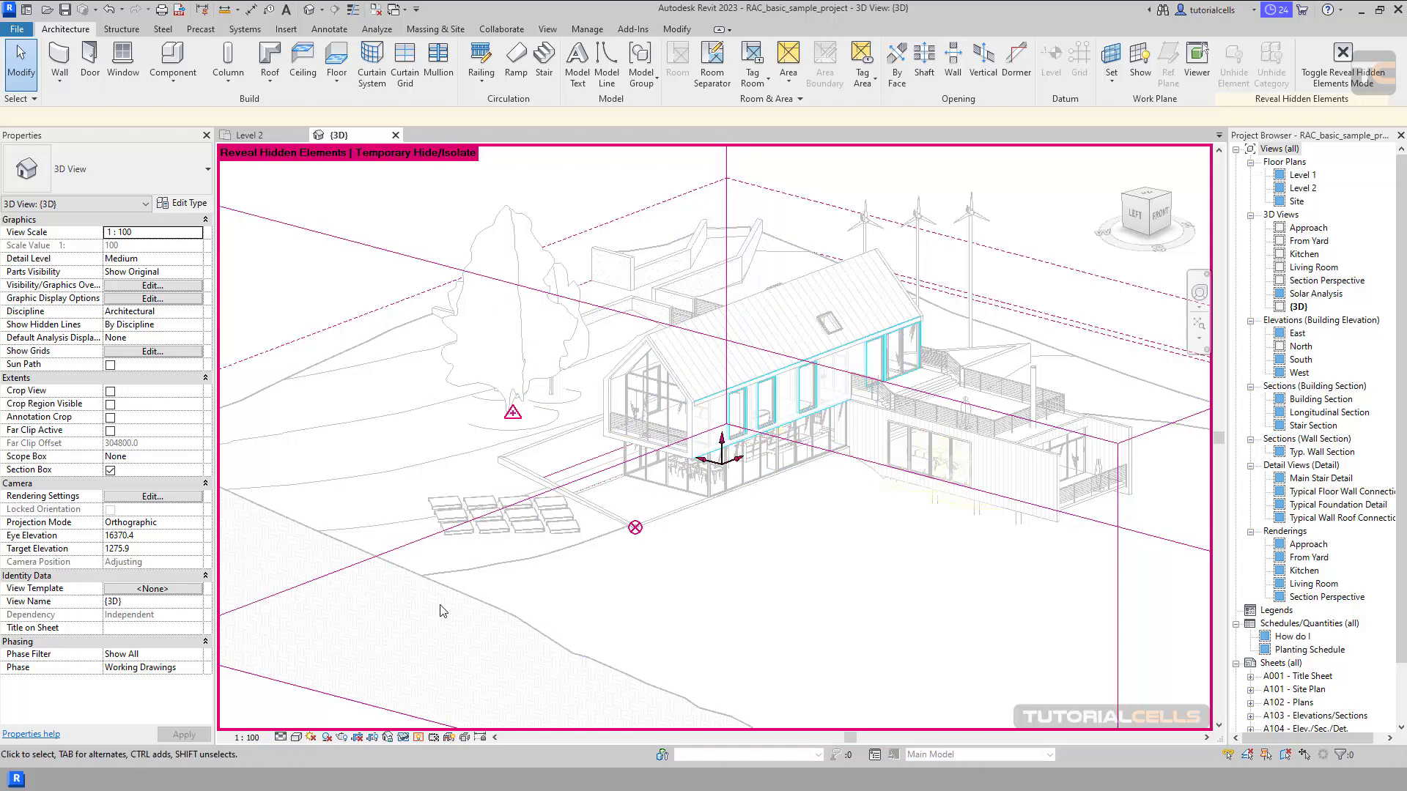
Step: Reset the temporary hide on the side wall and leave the Reveal Hidden Elements mode, dismissing the reminder without saving
click(403, 737)
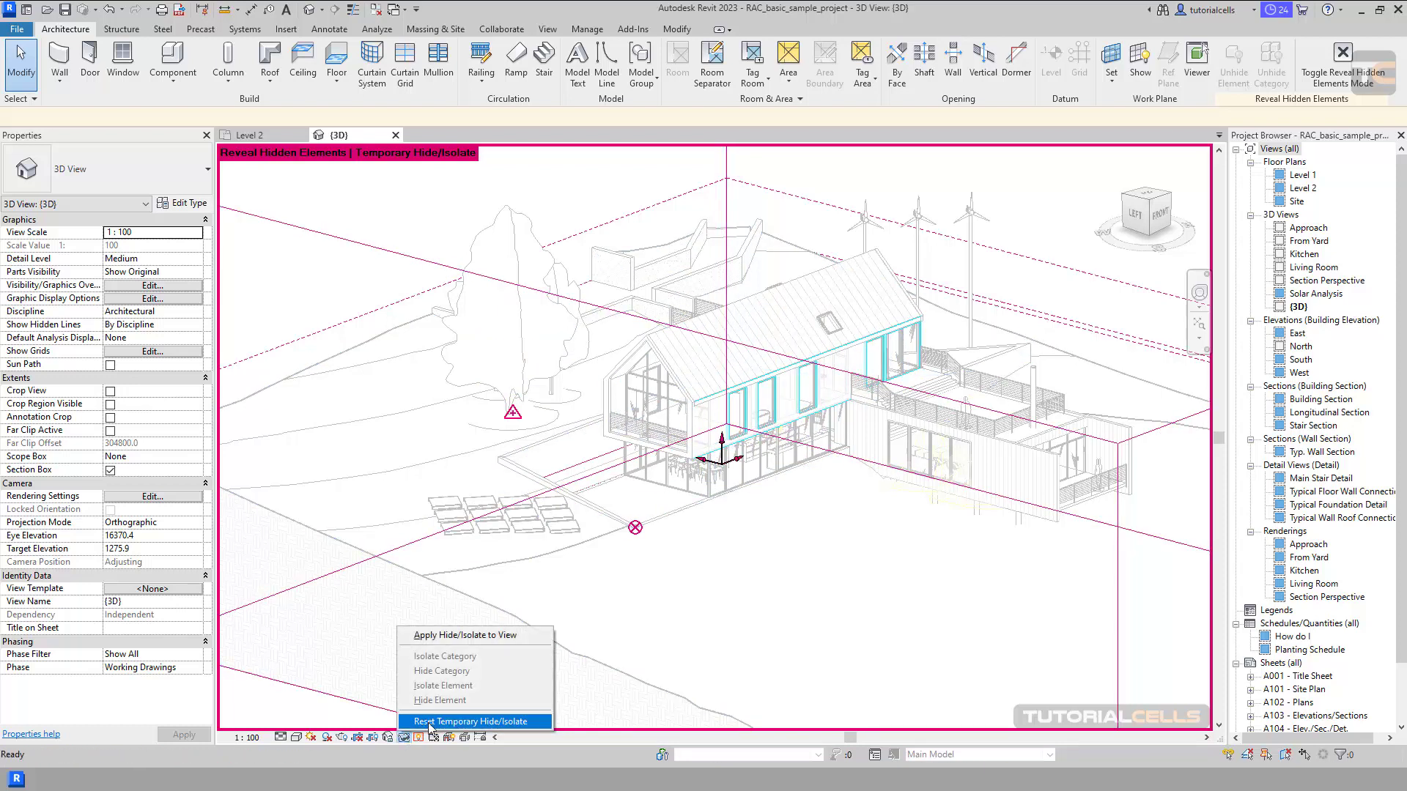
click(429, 723)
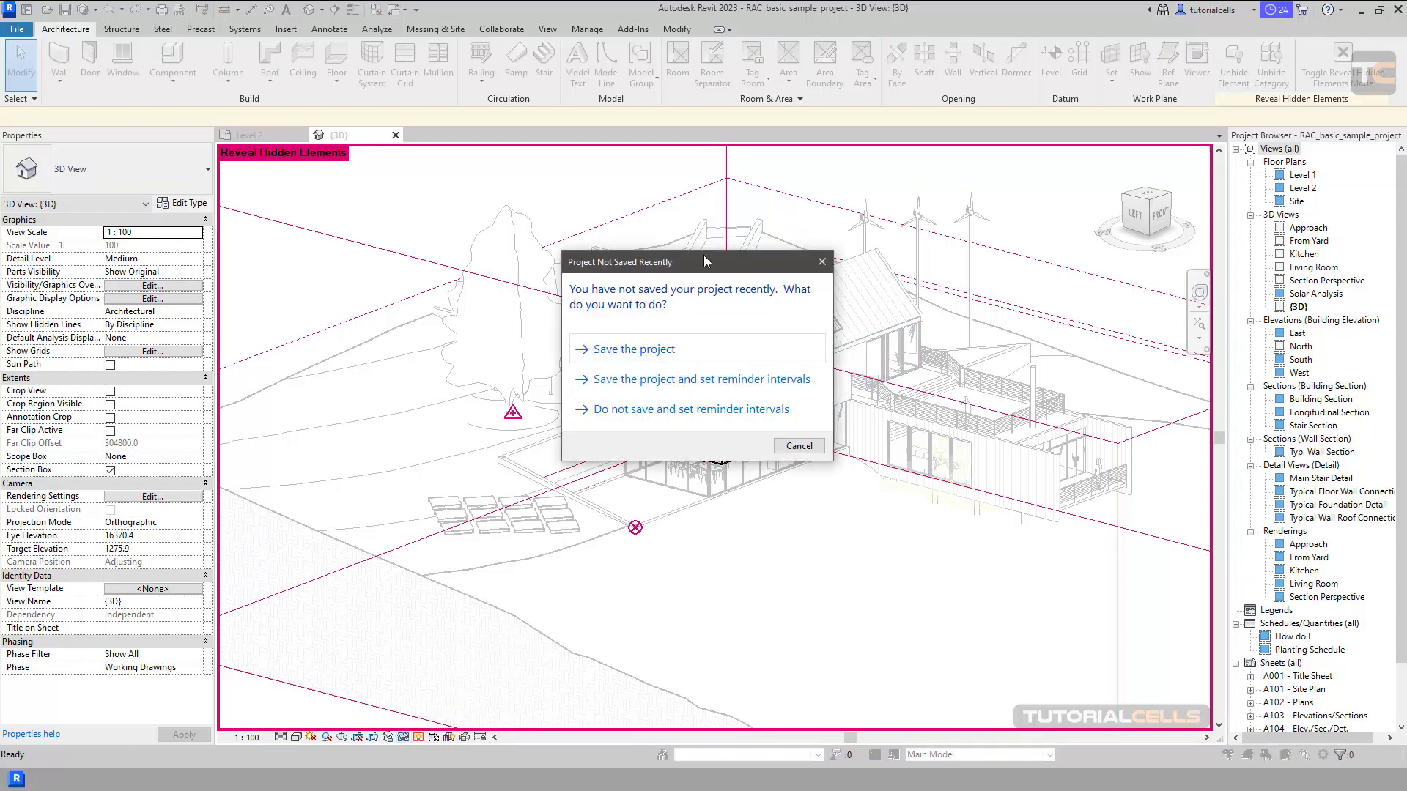
drag(704, 257, 700, 272)
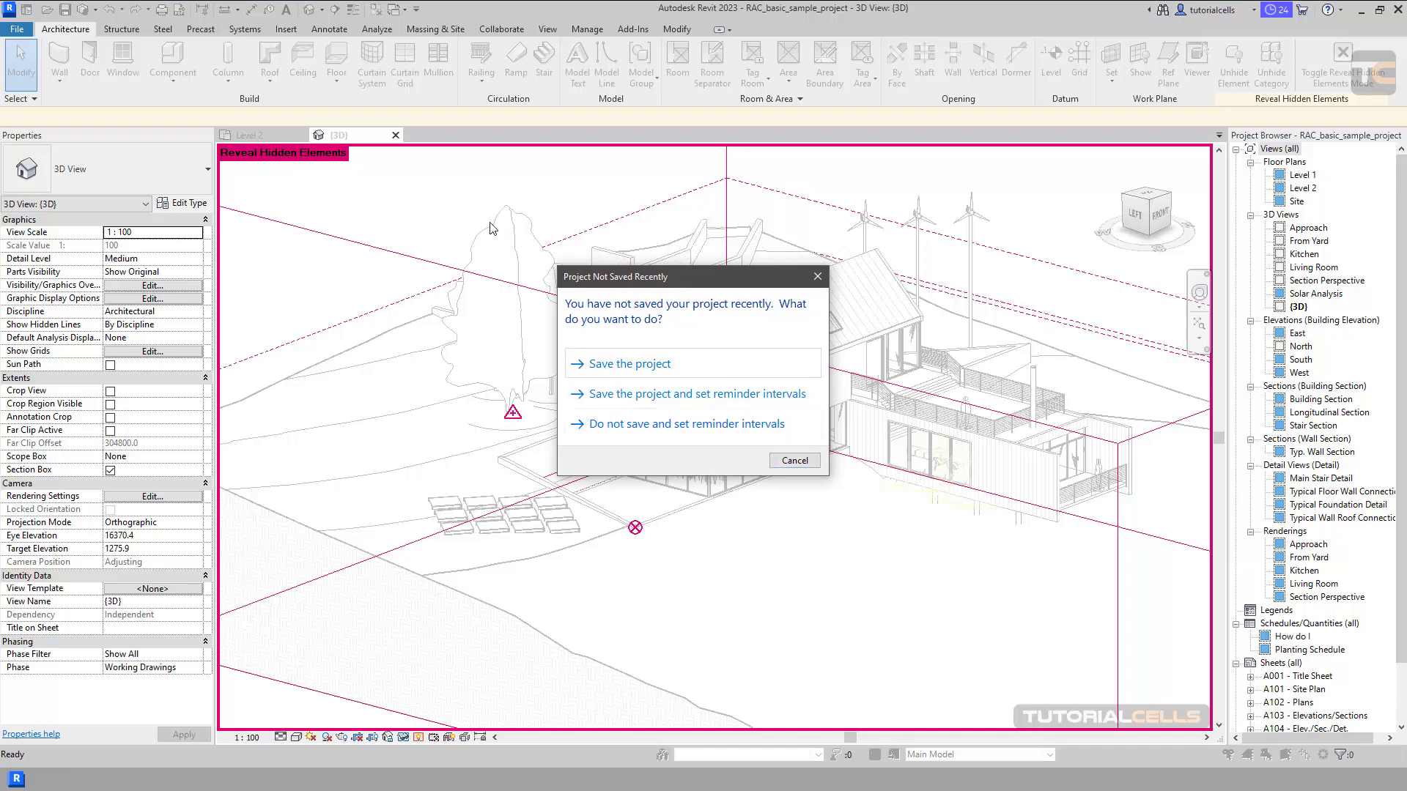
key(Escape)
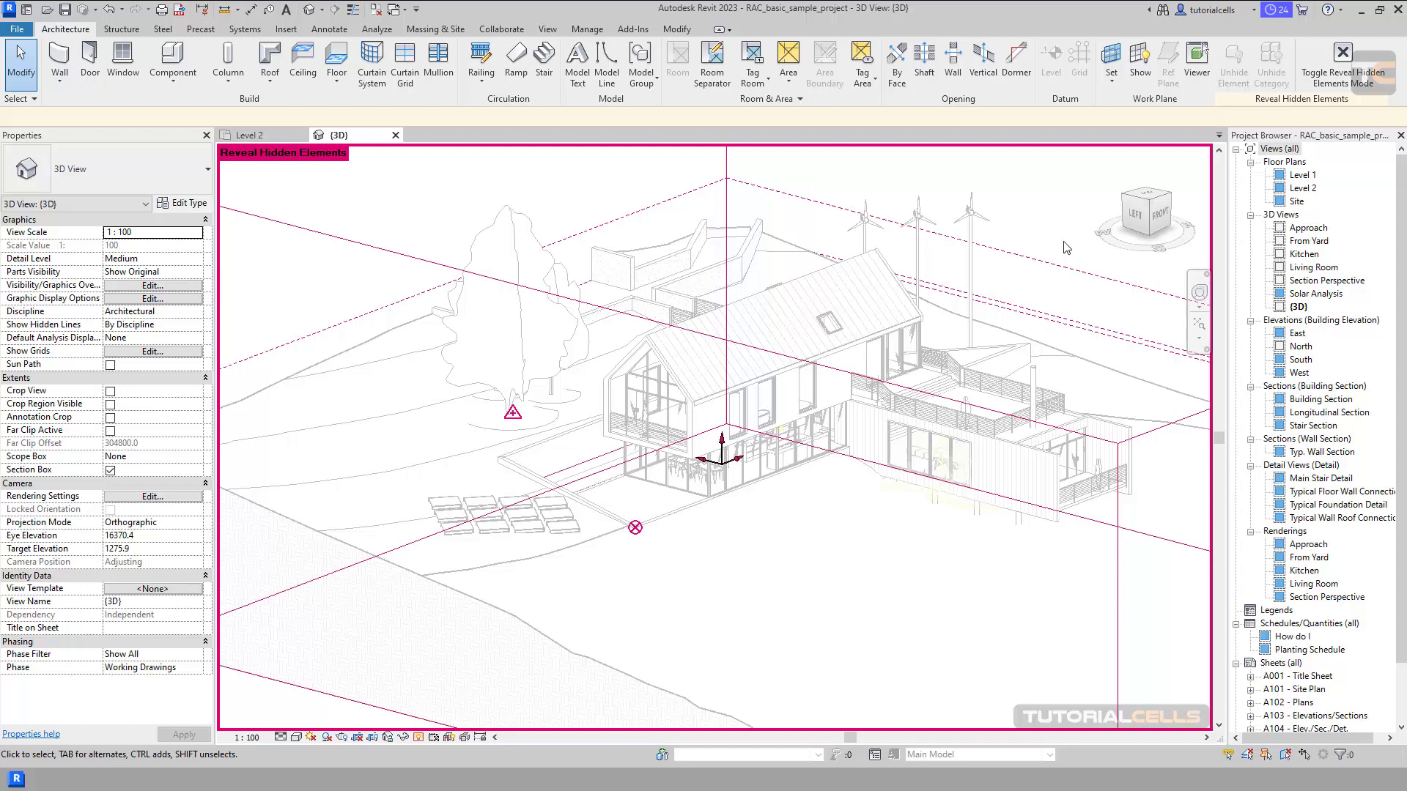
click(419, 739)
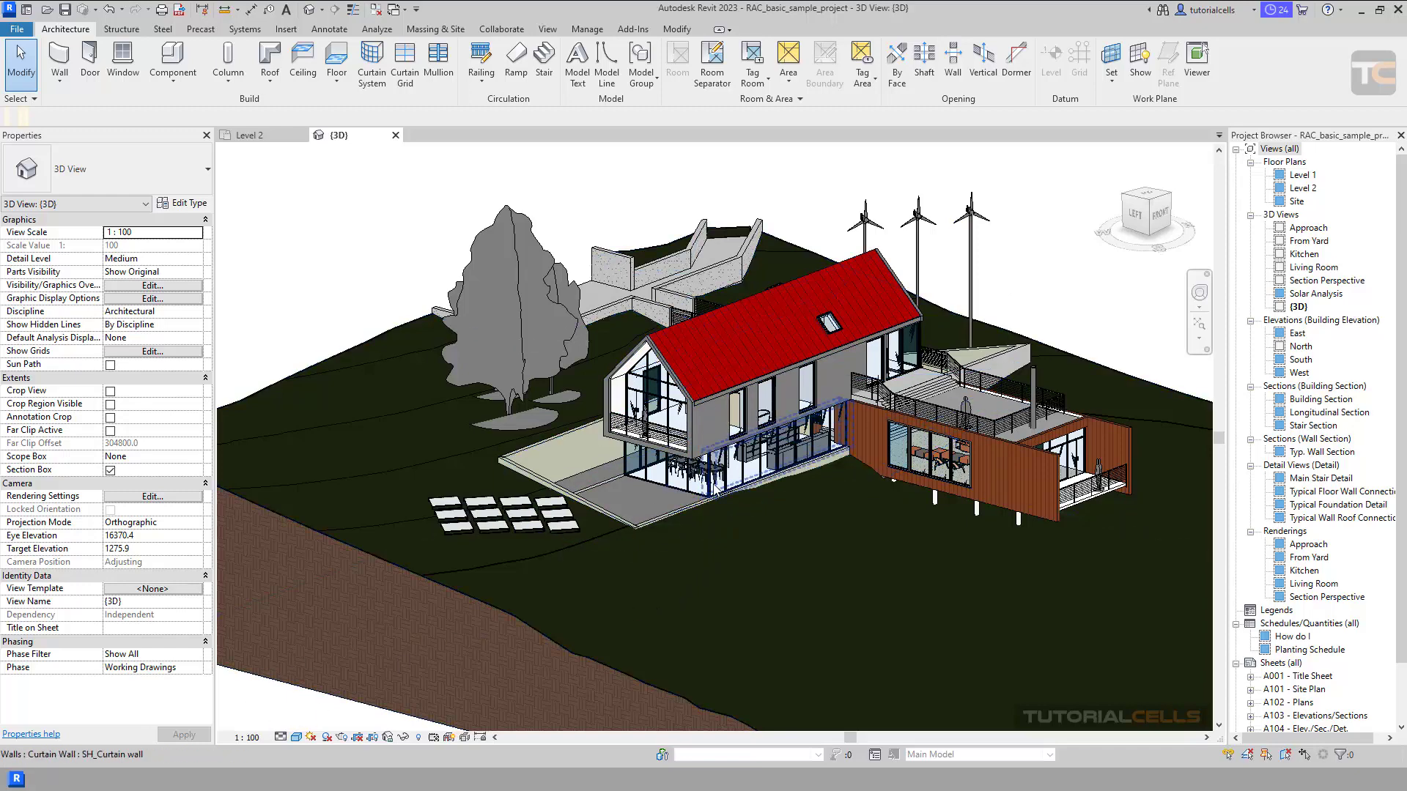
scroll(847, 378, up, 3)
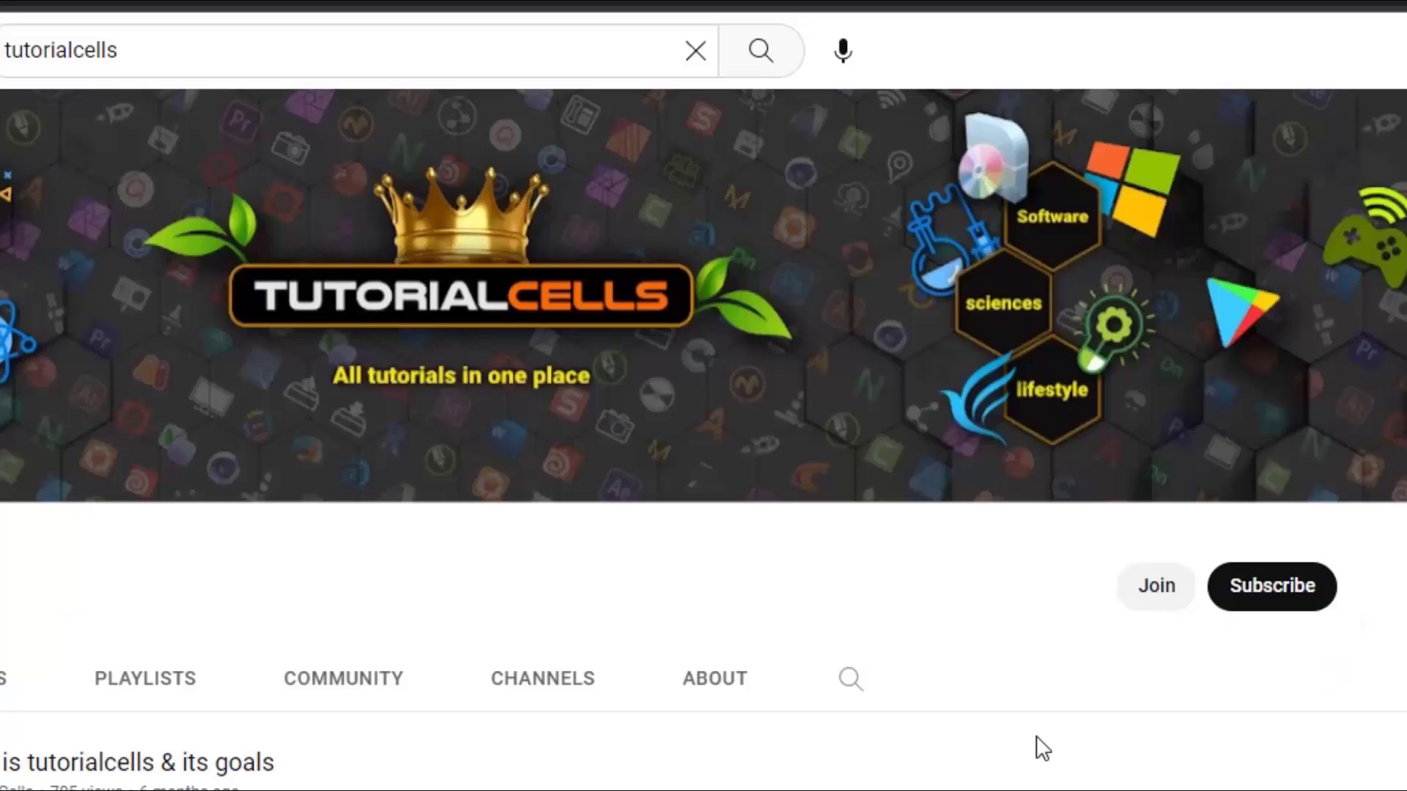
click(1286, 612)
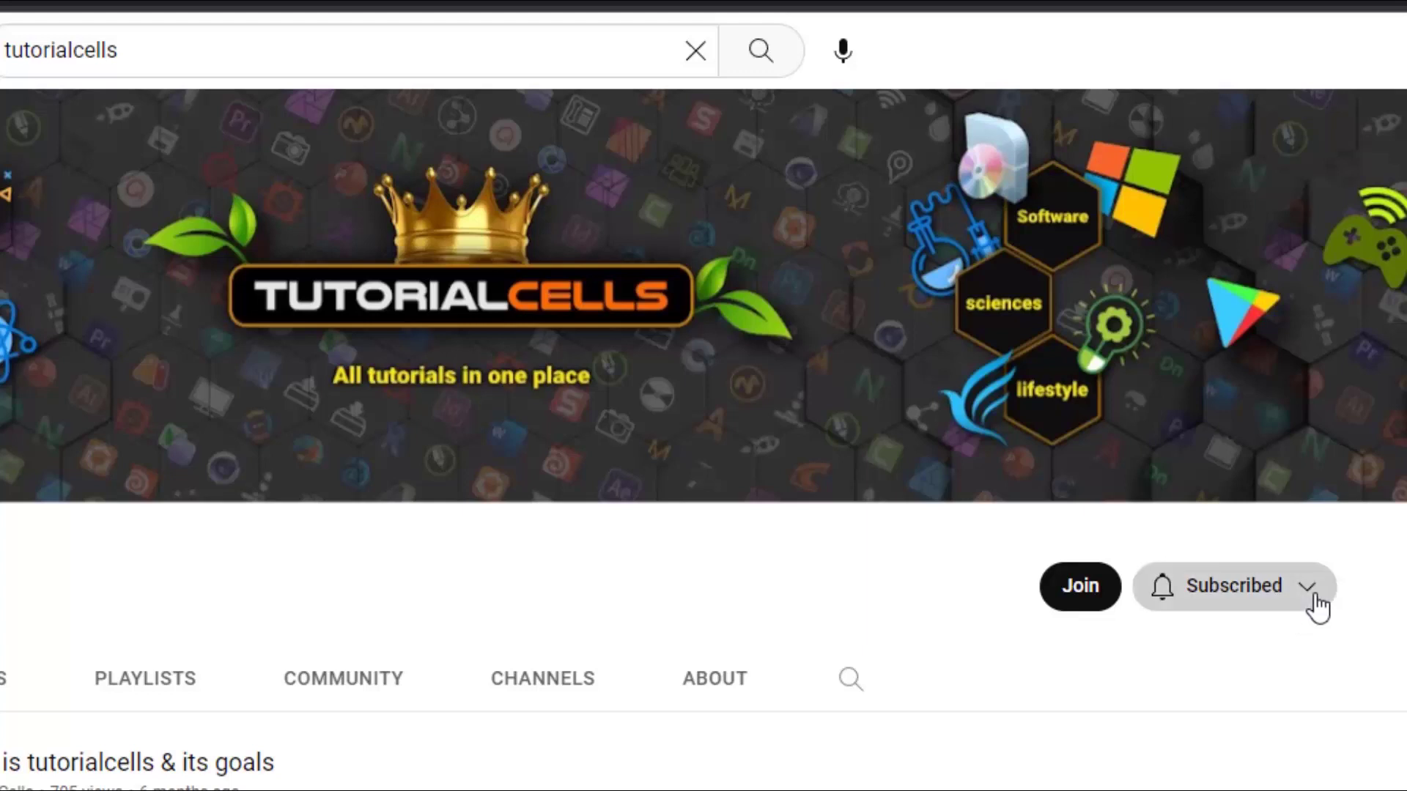